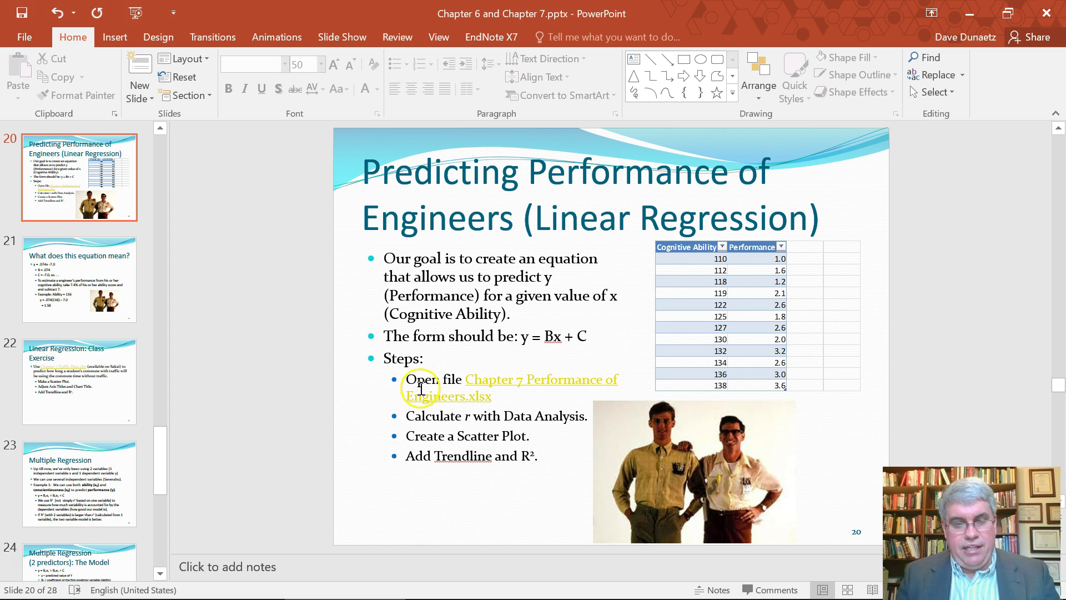
- Exit the PowerPoint slide show and bring up the Chapter 7 Performance of Engineers workbook
left_click(304, 589)
left_click(476, 583)
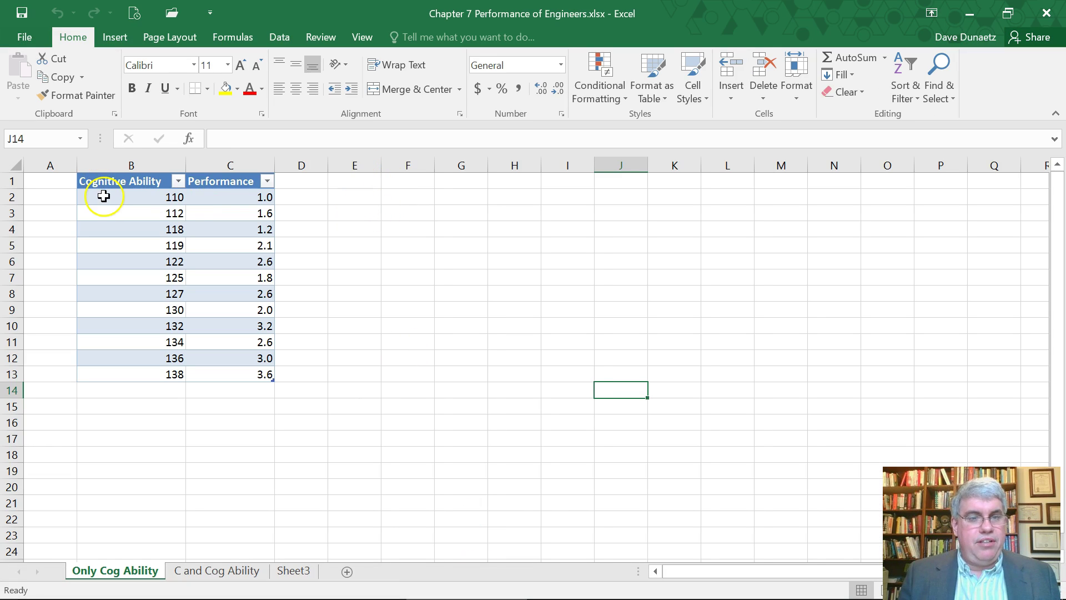
- With a cell in the engineers' table selected, launch the Correlation tool from Data Analysis
left_click(103, 192)
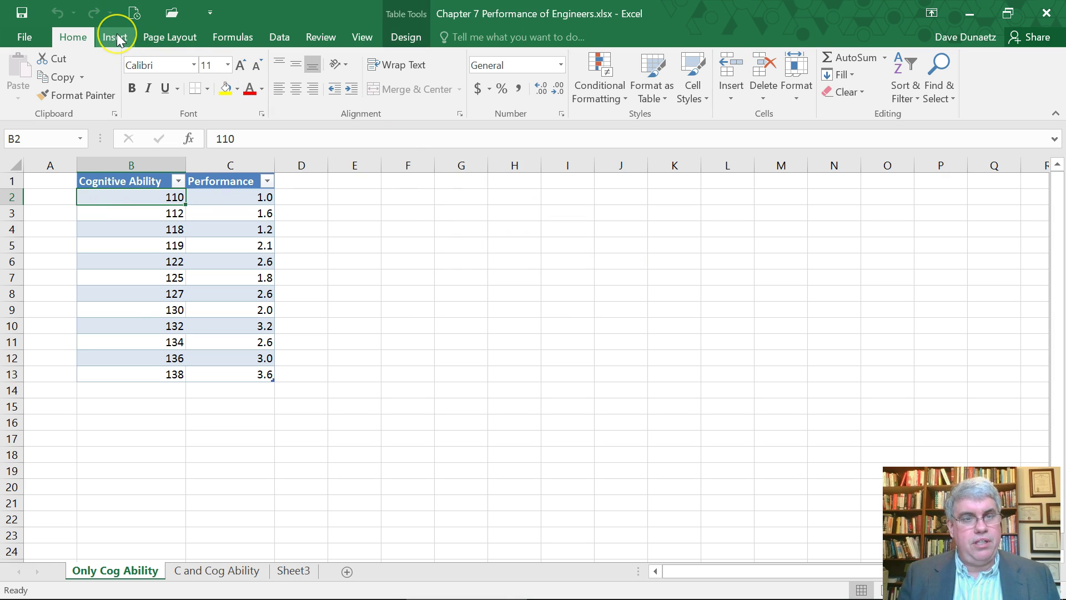
left_click(280, 37)
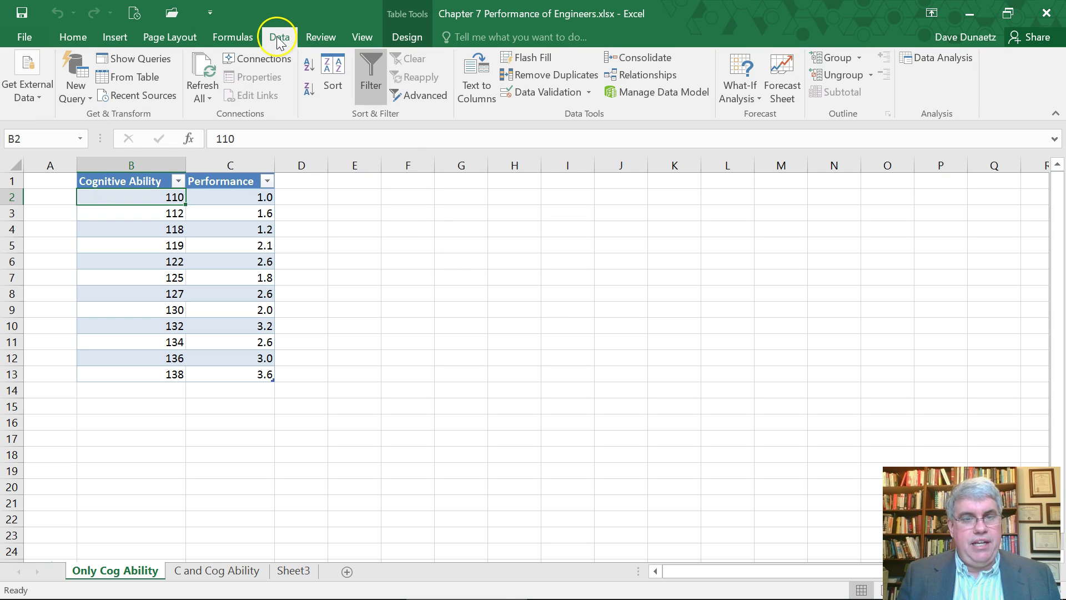
left_click(929, 63)
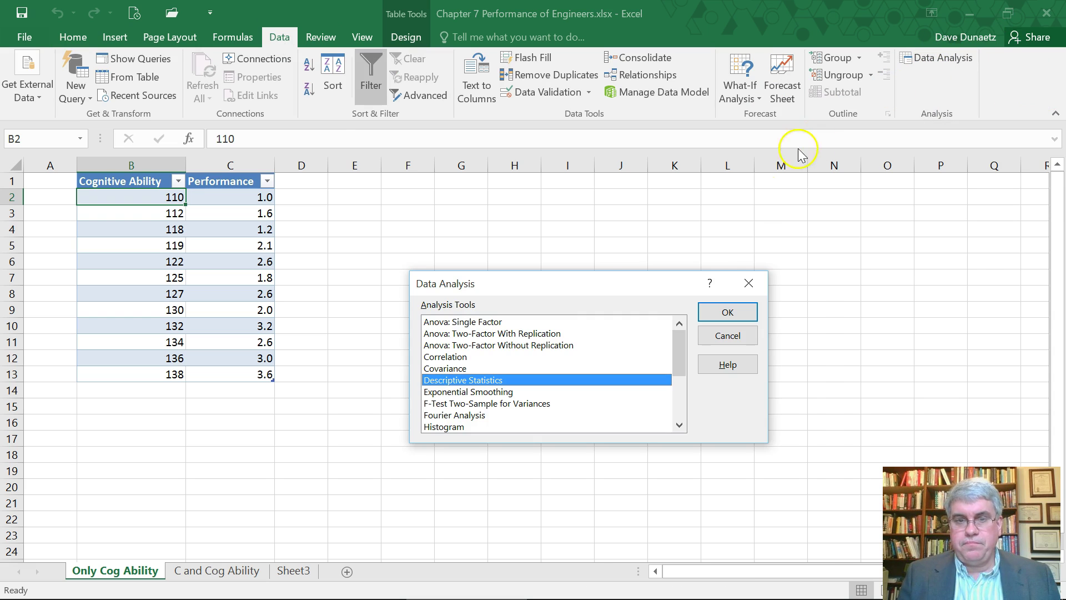
left_click(439, 356)
left_click(734, 314)
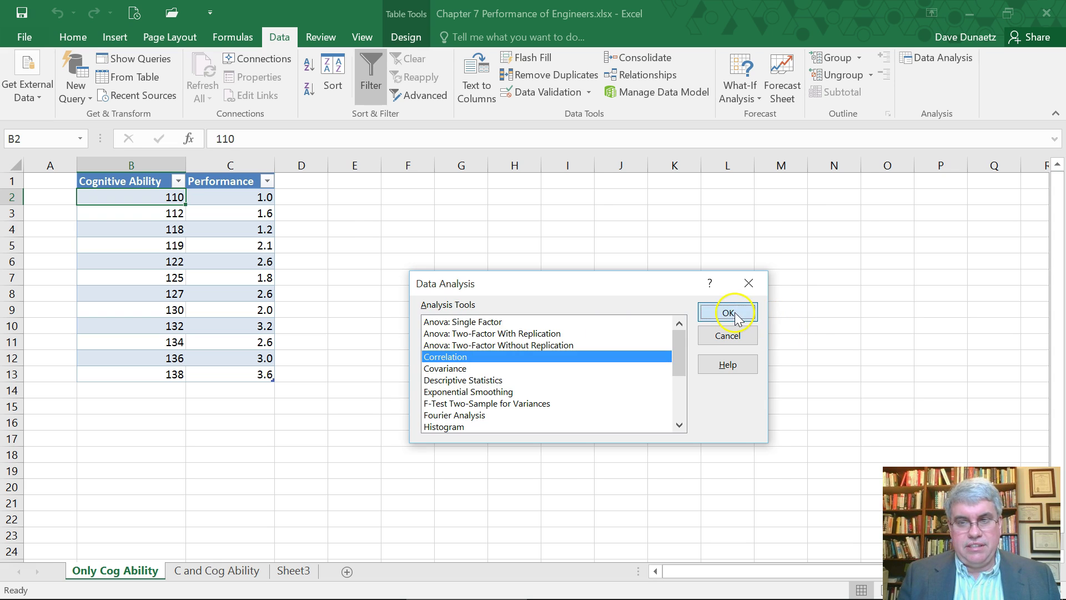
- Set the input range to B1:C13 with labels in the first row and output to a worksheet range
left_click(107, 183)
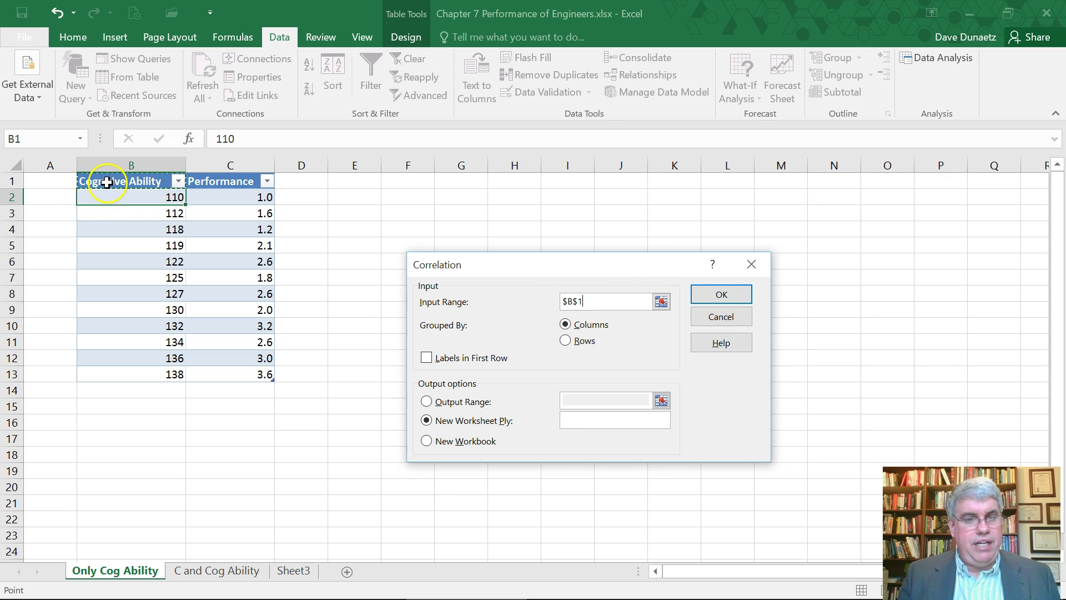
key("shift+Right")
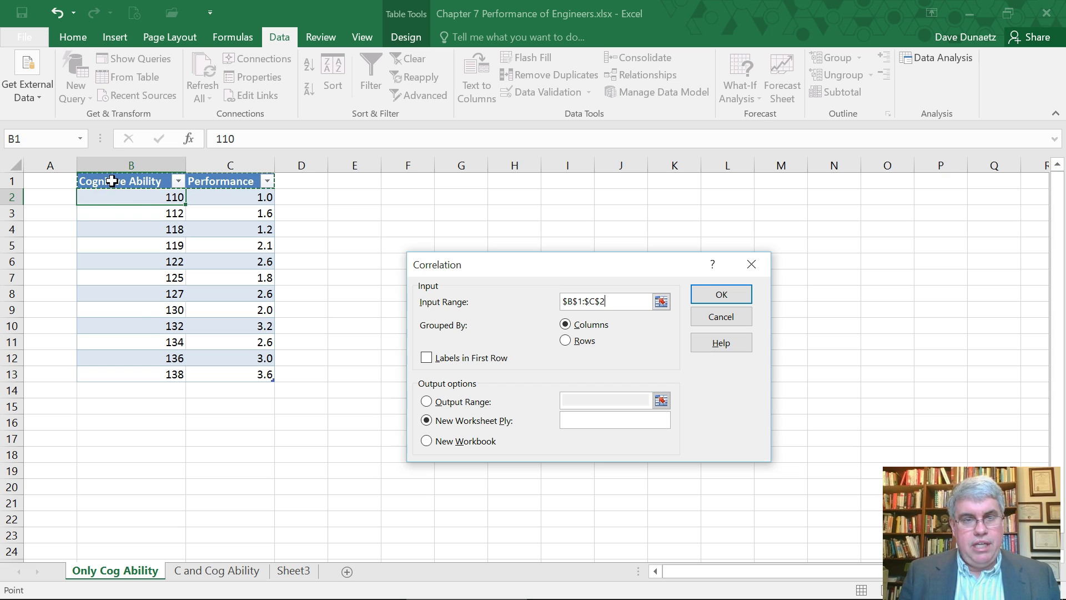
key("shift+Down")
key("shift+Down")
key("shift+Down")
key("shift+Down")
key("shift+Down")
key("shift+Down")
key("shift+Down")
key("shift+Down")
key("shift+Down")
key("shift+Down")
key("shift+Down")
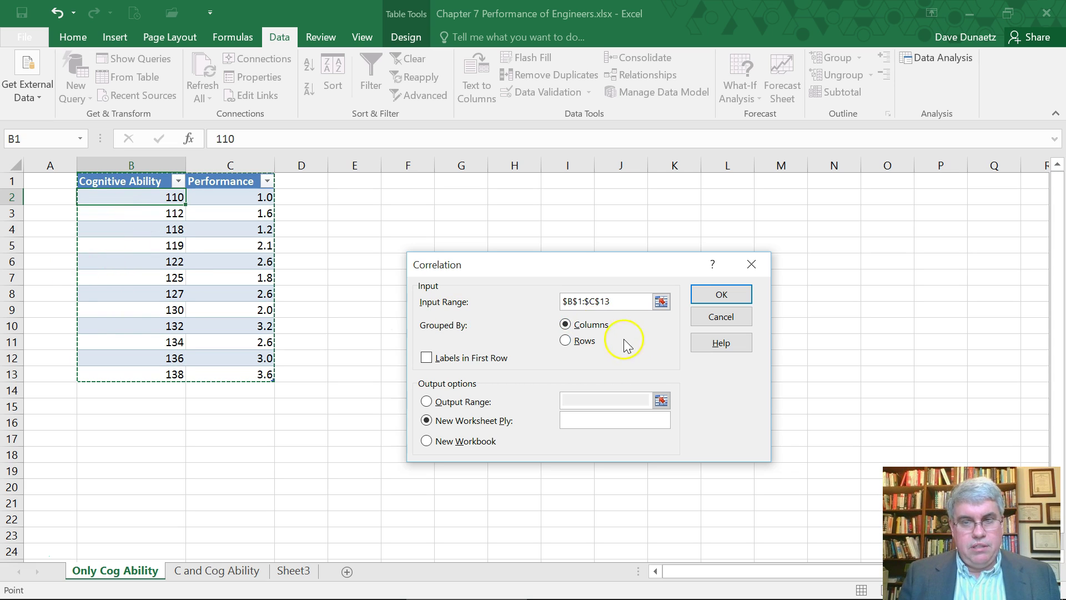
left_click(426, 358)
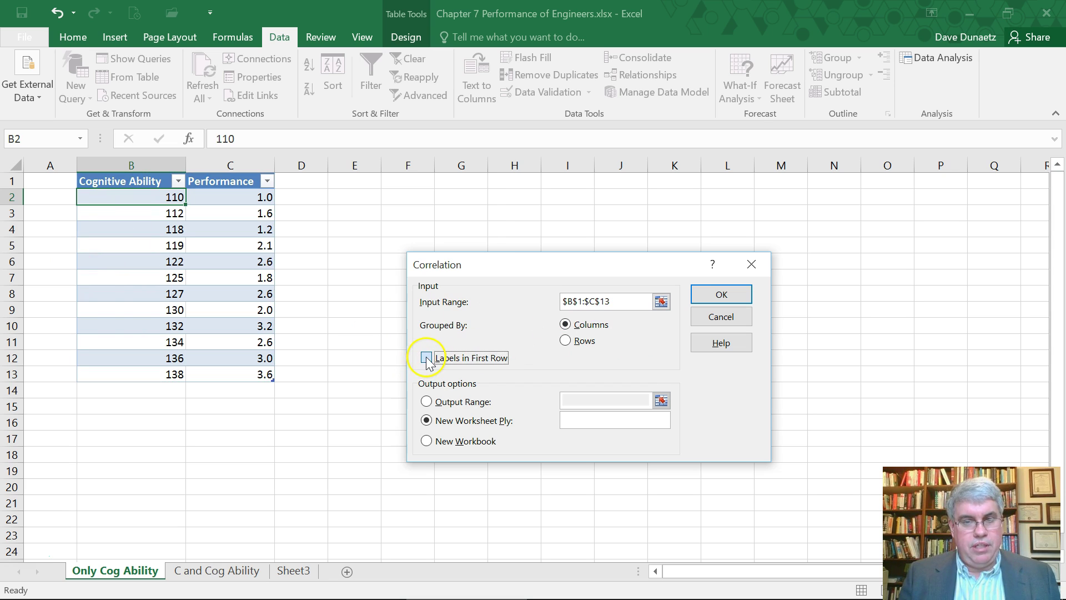
left_click(425, 401)
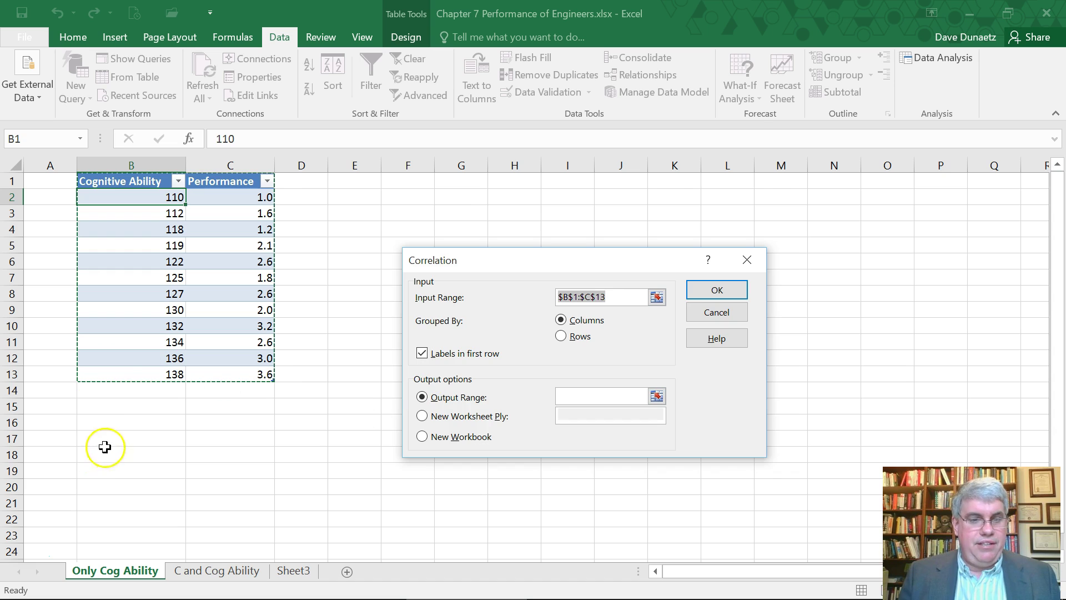
left_click(101, 423)
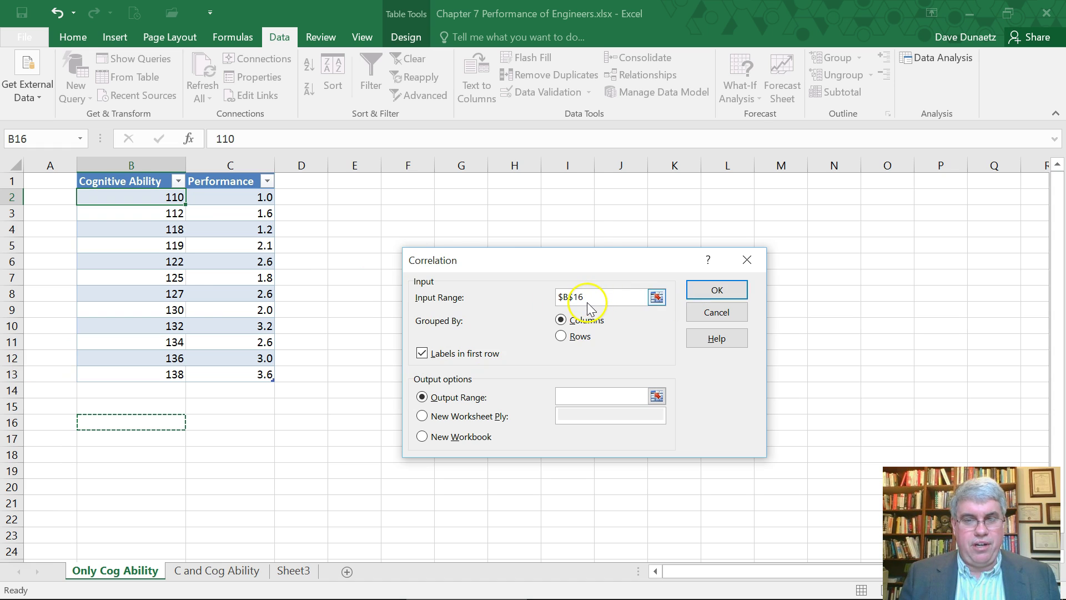
left_click_drag(588, 298, 528, 297)
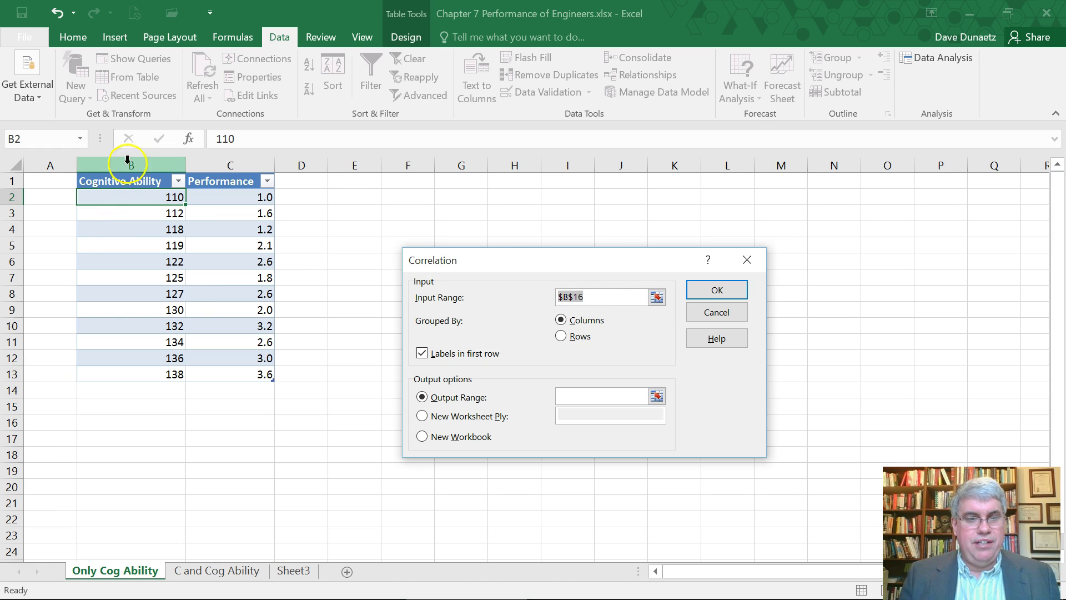
- Re-enter the input range $B$1:$C$13, set the output range to $B$16, and run the correlation
left_click(123, 181)
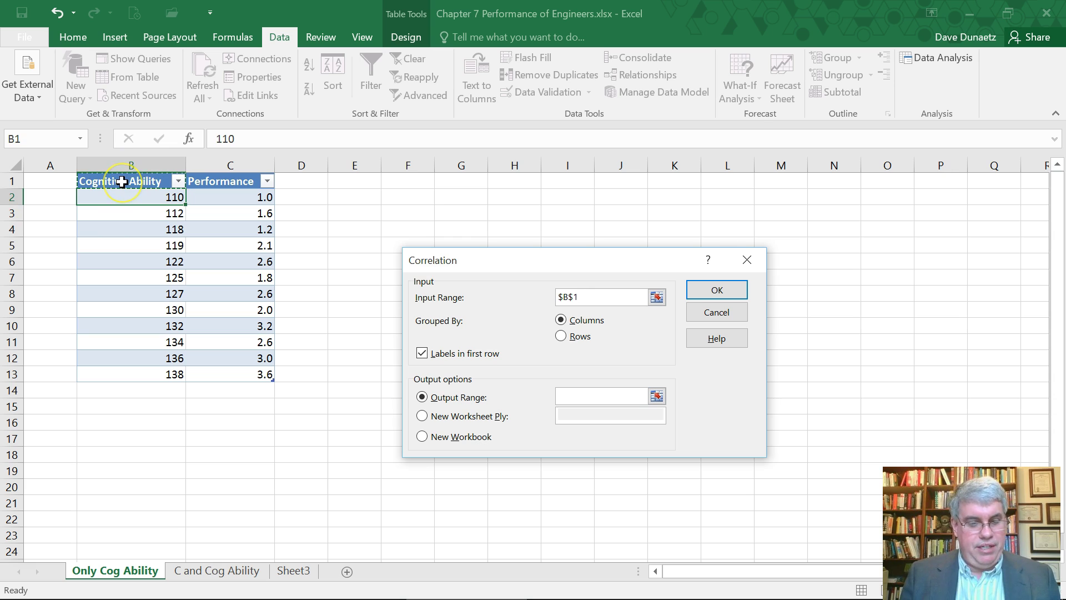
key("shift+Right")
key("shift+Down")
key("shift+Down")
key("shift+Down")
key("shift+Down")
key("shift+Down")
key("shift+Down")
key("shift+Down")
key("shift+Down")
key("shift+Down")
key("shift+Down")
key("shift+Down")
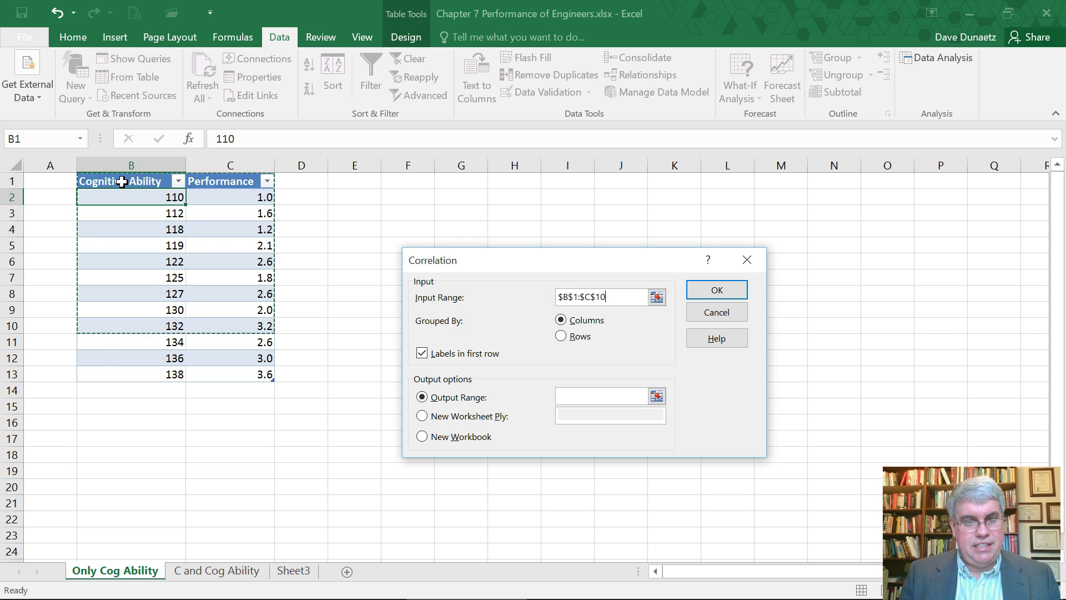
key("shift+Down")
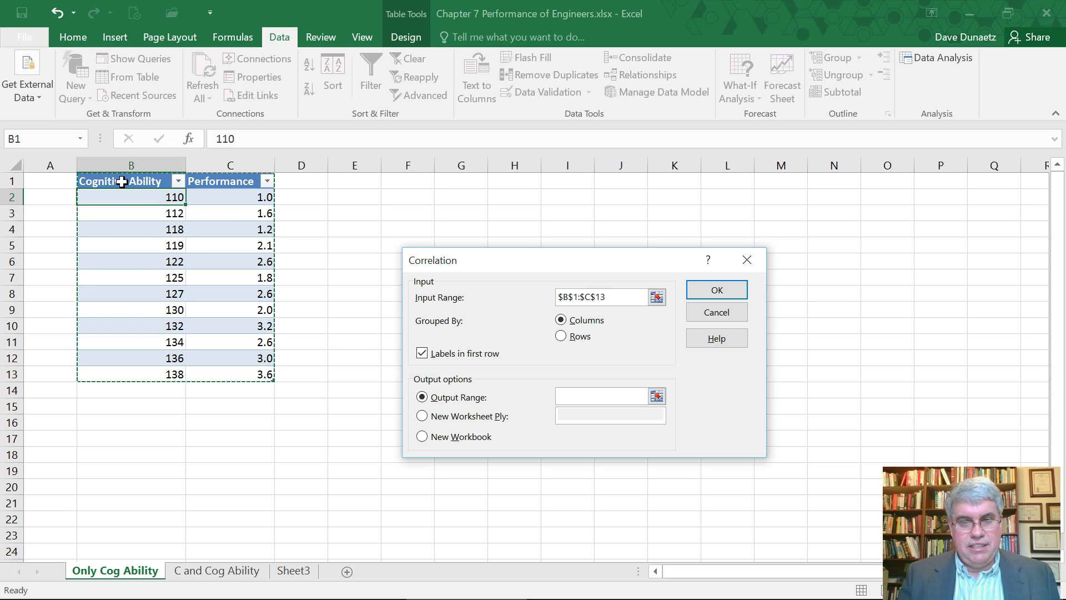
left_click(588, 396)
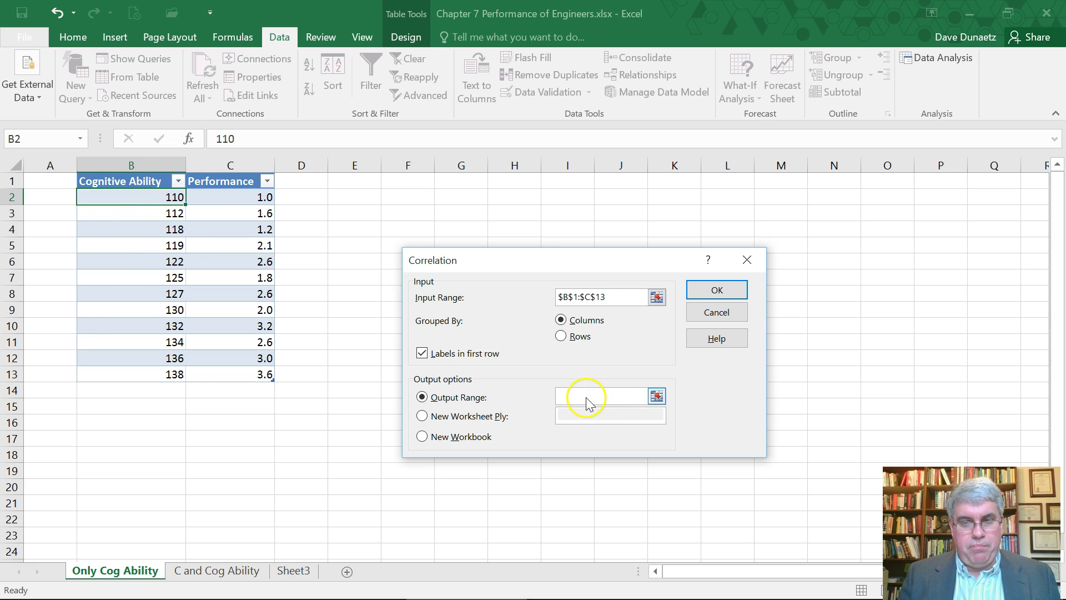
left_click(103, 424)
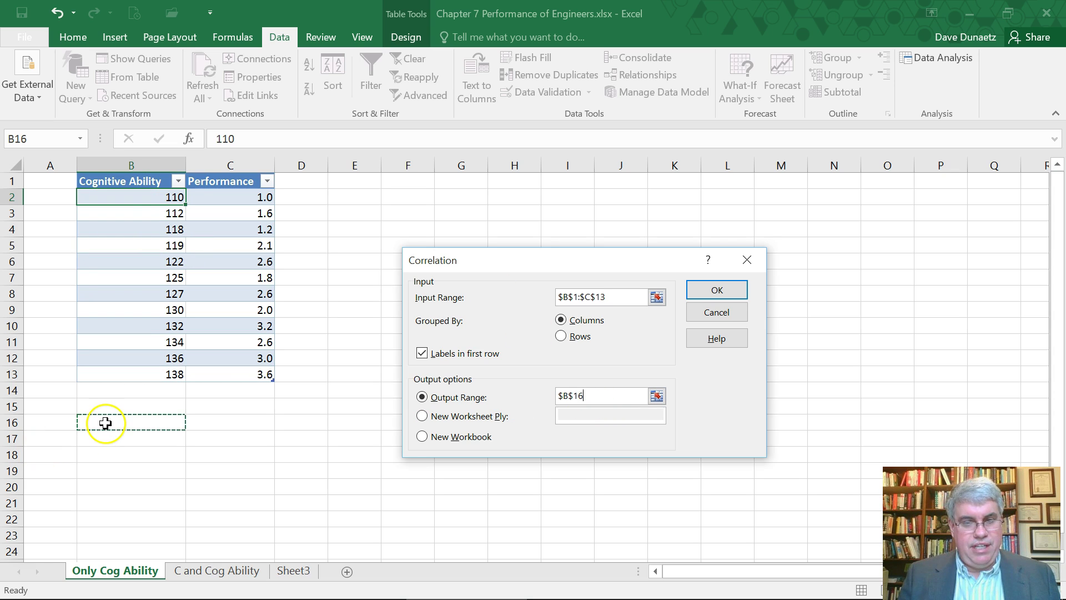
left_click(723, 294)
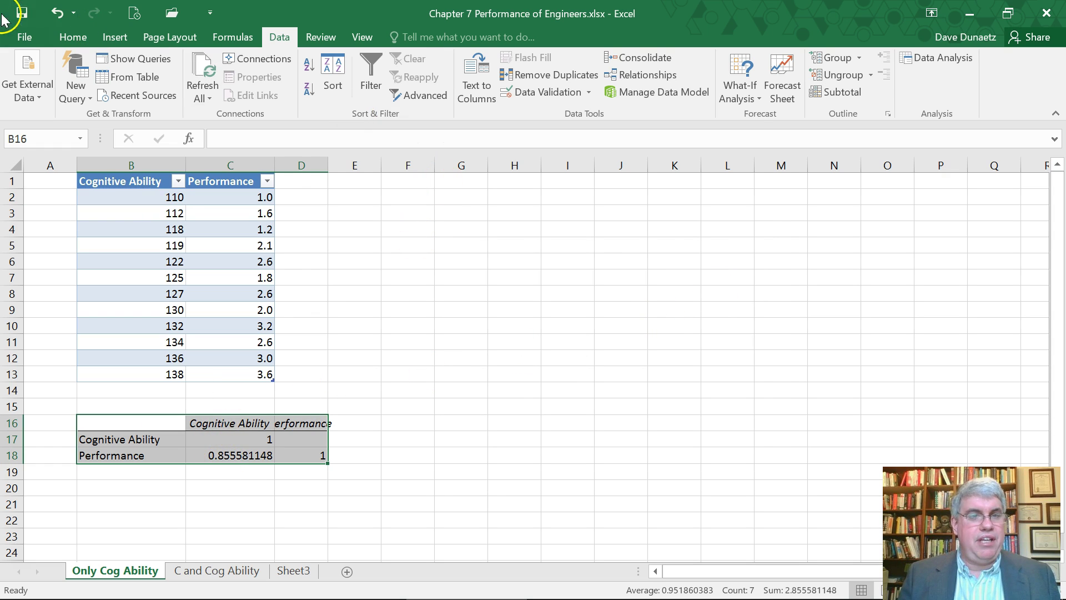
- Format the correlation table B16:D18 as Number with two decimals so the correlation reads 0.86
left_click(64, 37)
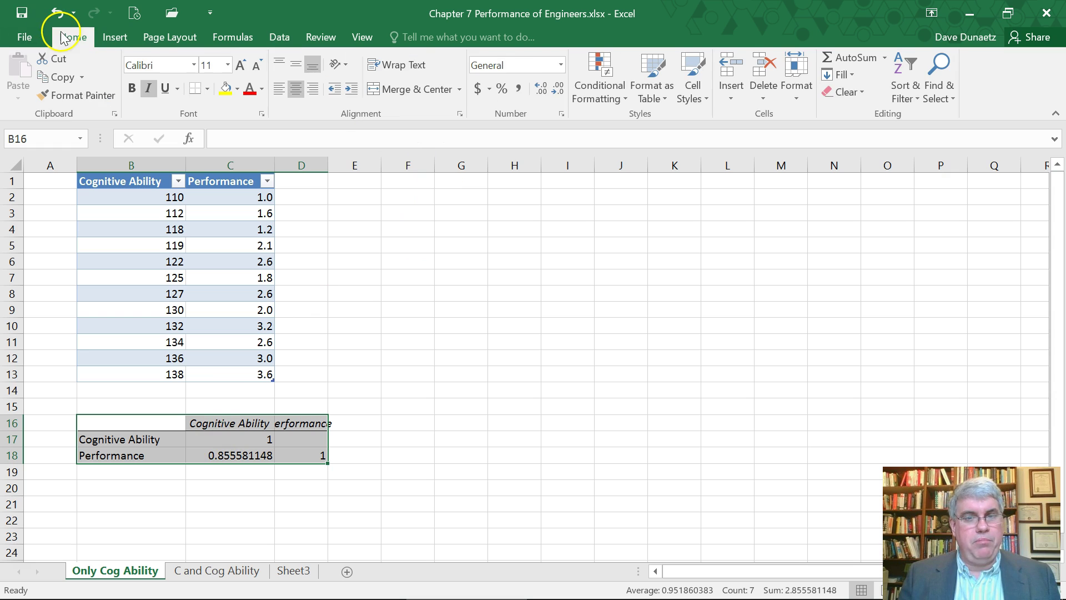
left_click(560, 65)
left_click(528, 128)
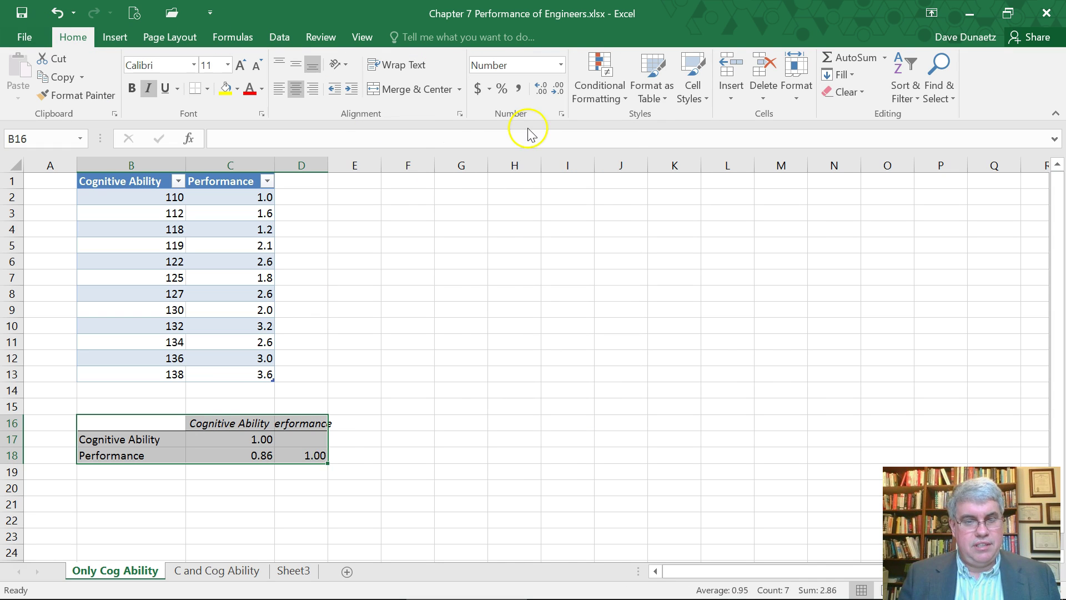
left_click(221, 489)
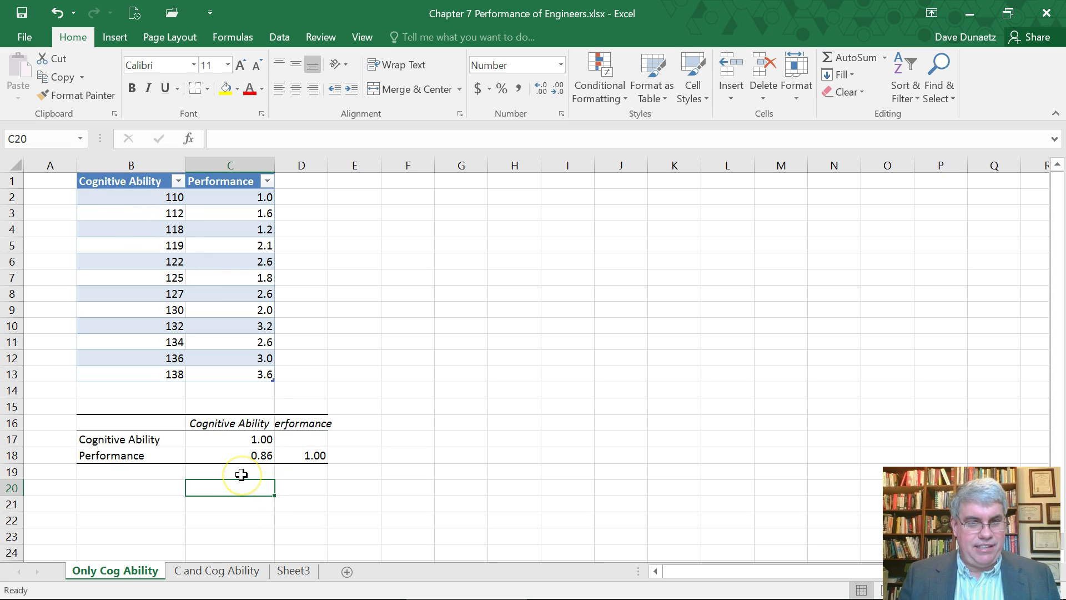
left_click(225, 484)
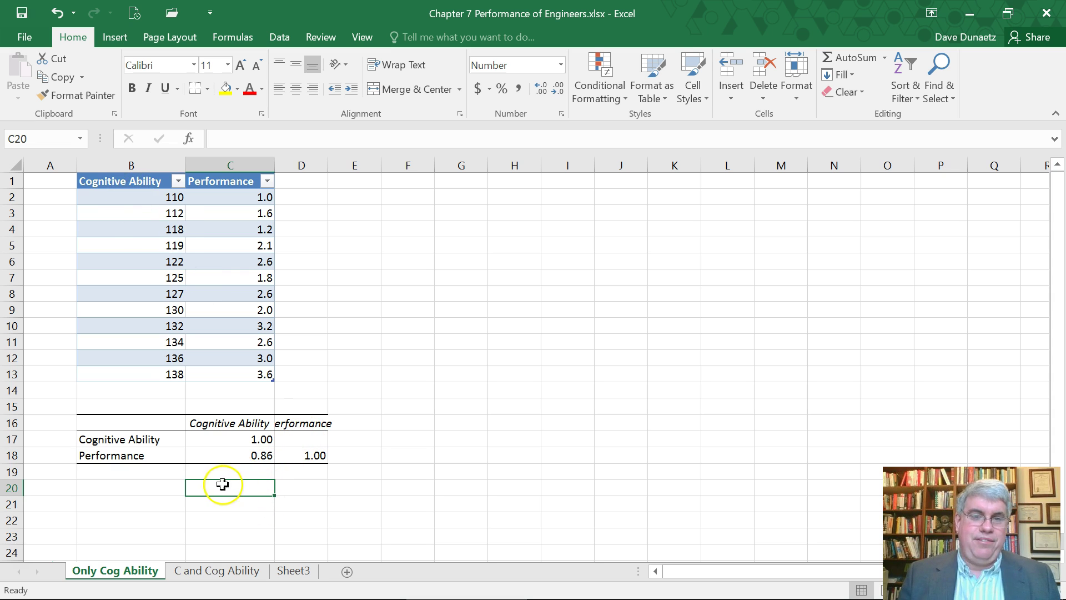
left_click(132, 214)
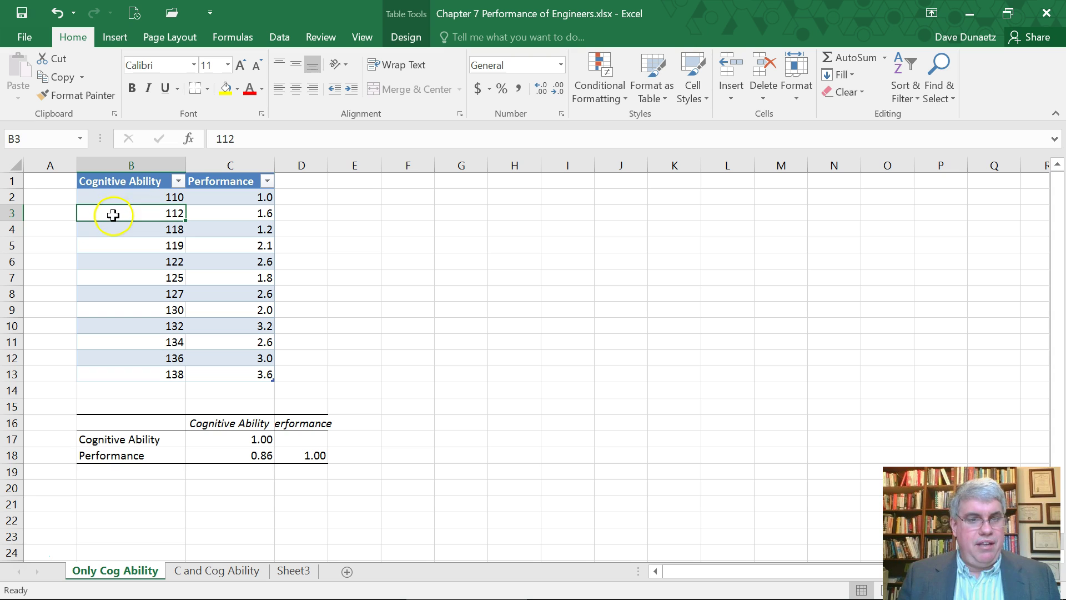
left_click(115, 38)
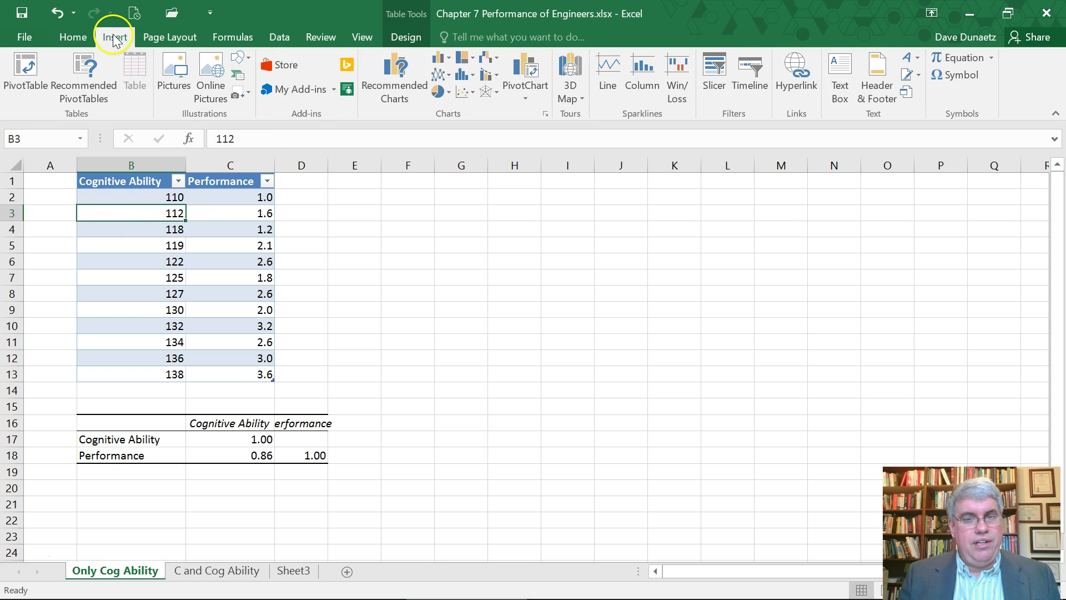
left_click(463, 91)
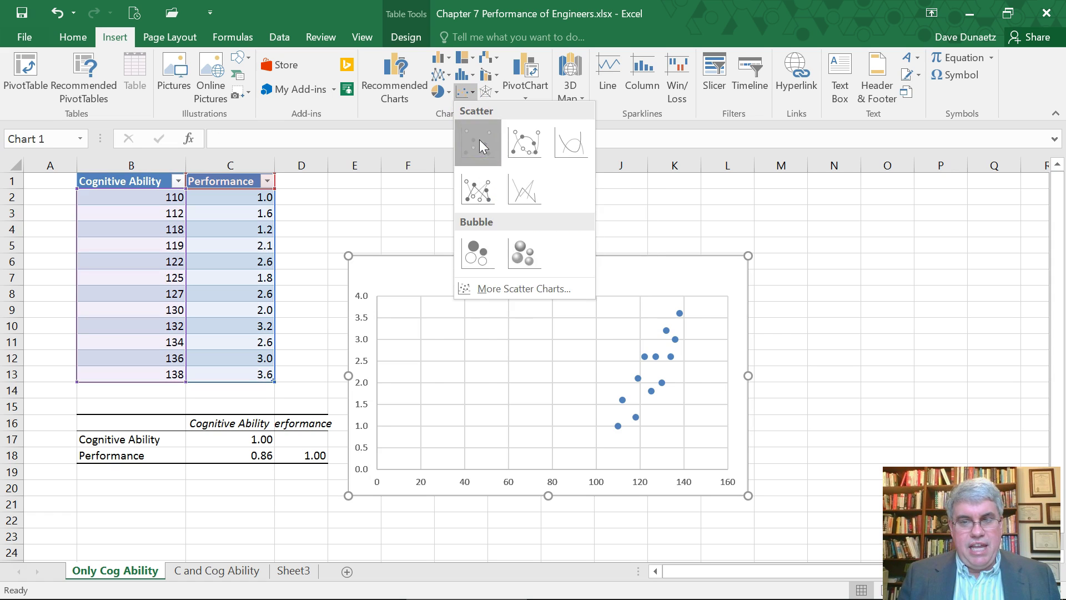
left_click(479, 139)
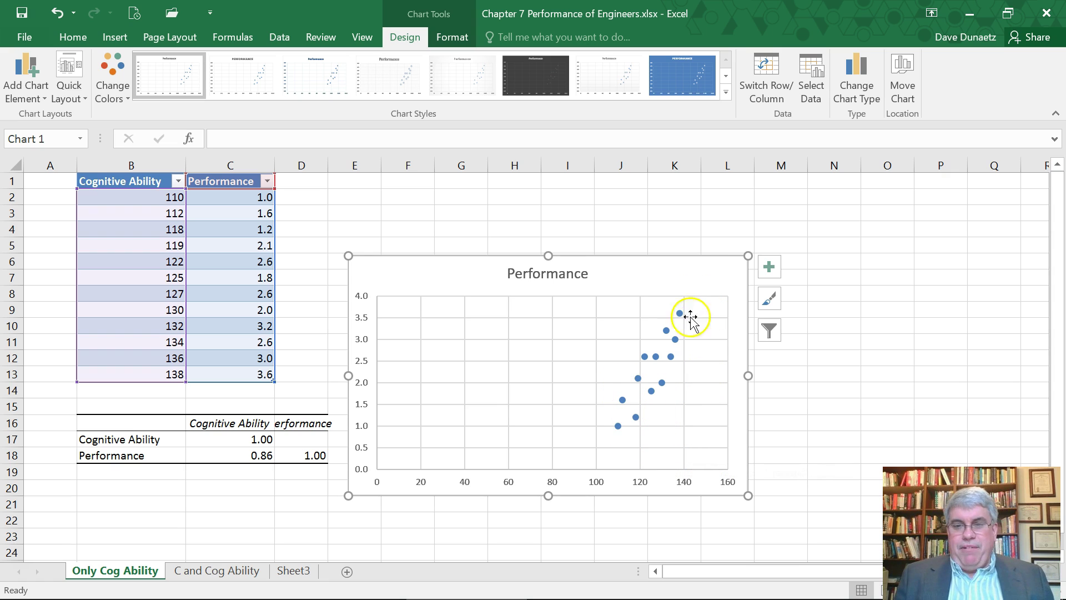
left_click(645, 384)
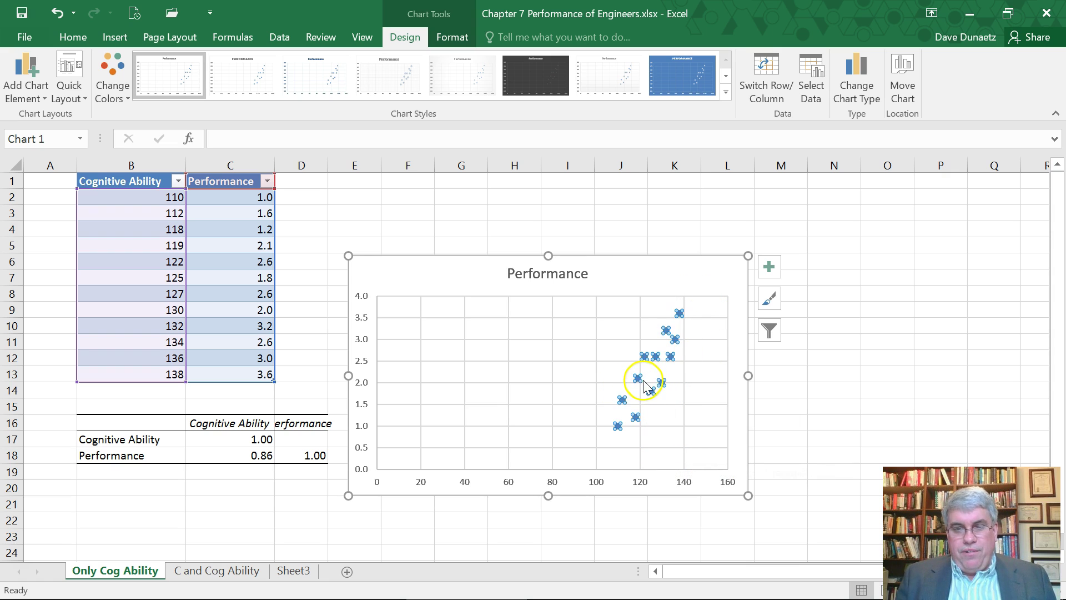
left_click(594, 485)
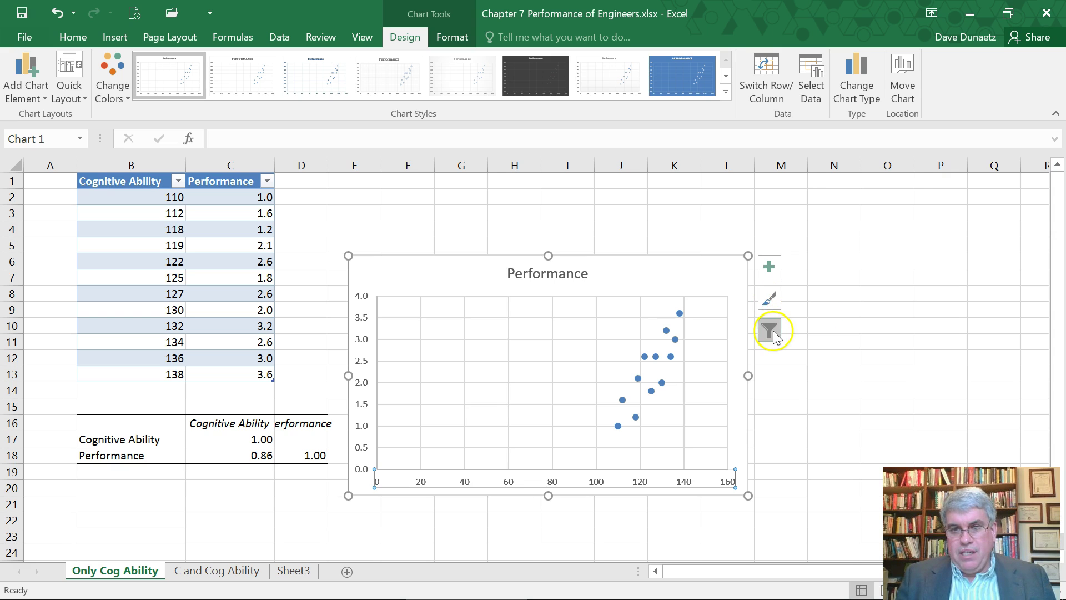
- In Chart Elements, turn on Axis Titles and Trendline and turn off Gridlines
left_click(770, 273)
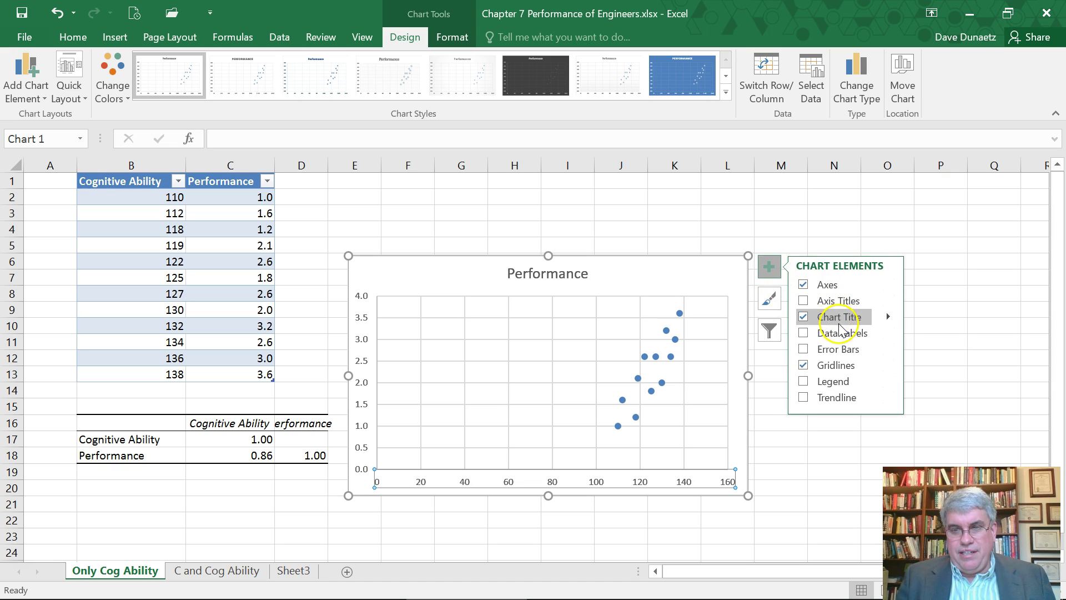
left_click(803, 302)
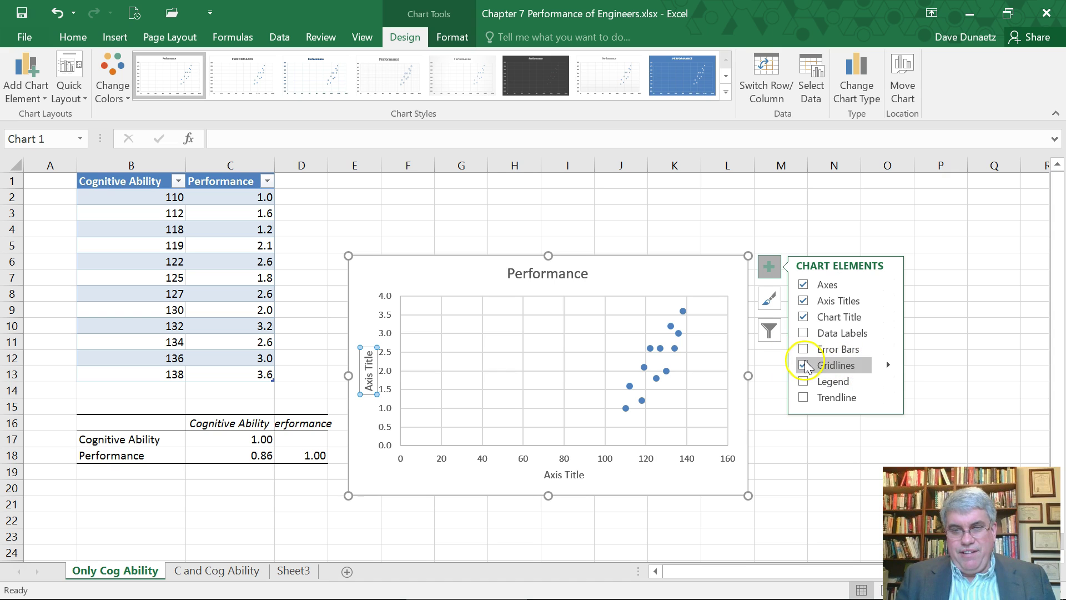
left_click(804, 366)
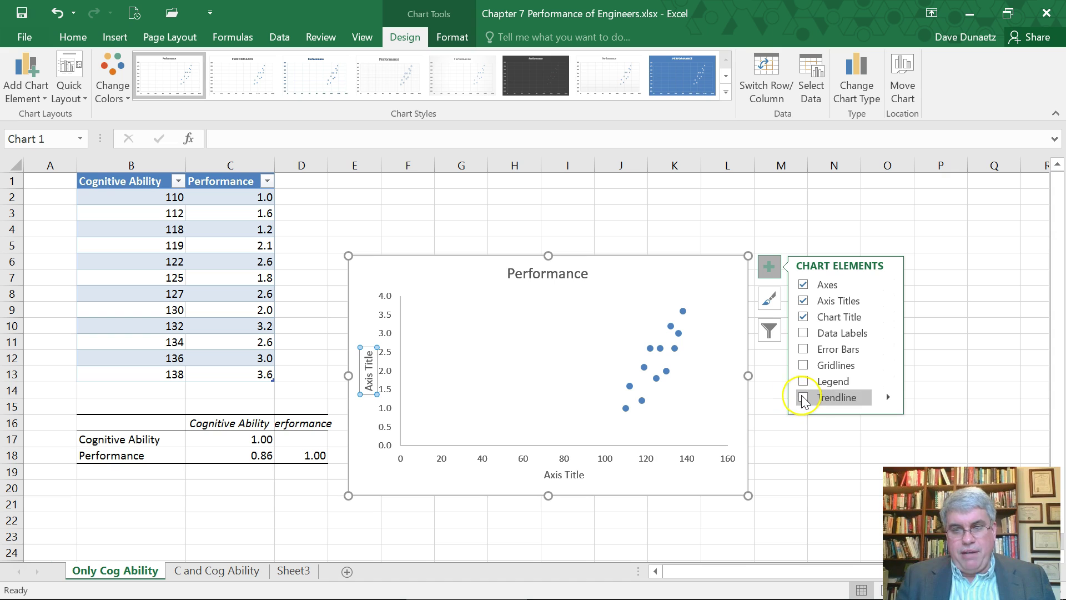
left_click(804, 398)
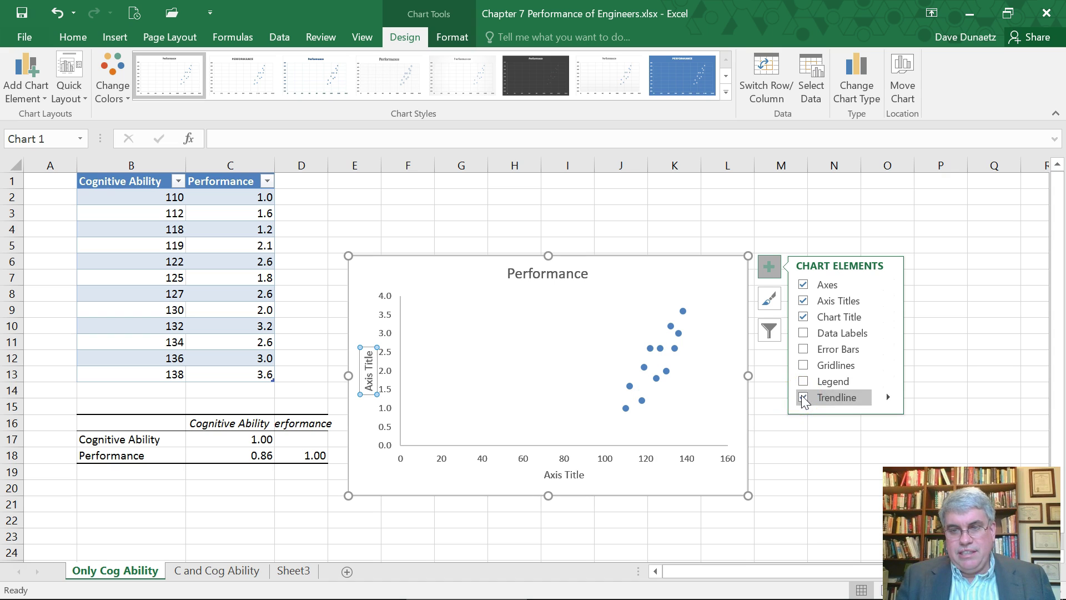
left_click(889, 398)
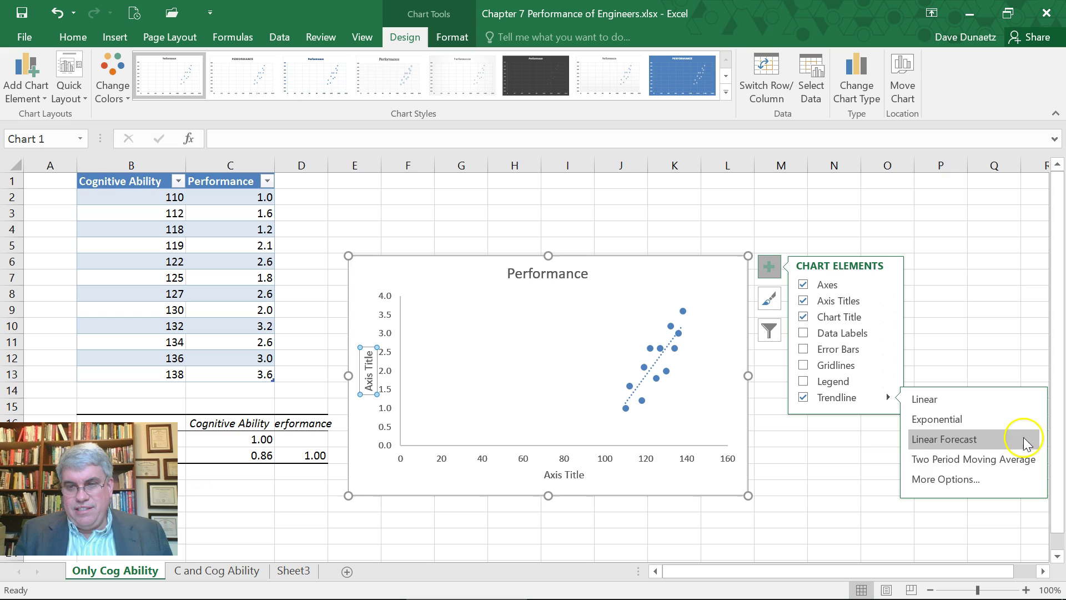
- Display the trendline equation y = 0.0741x - 7.0059 and R² = 0.732 on the chart
left_click(937, 480)
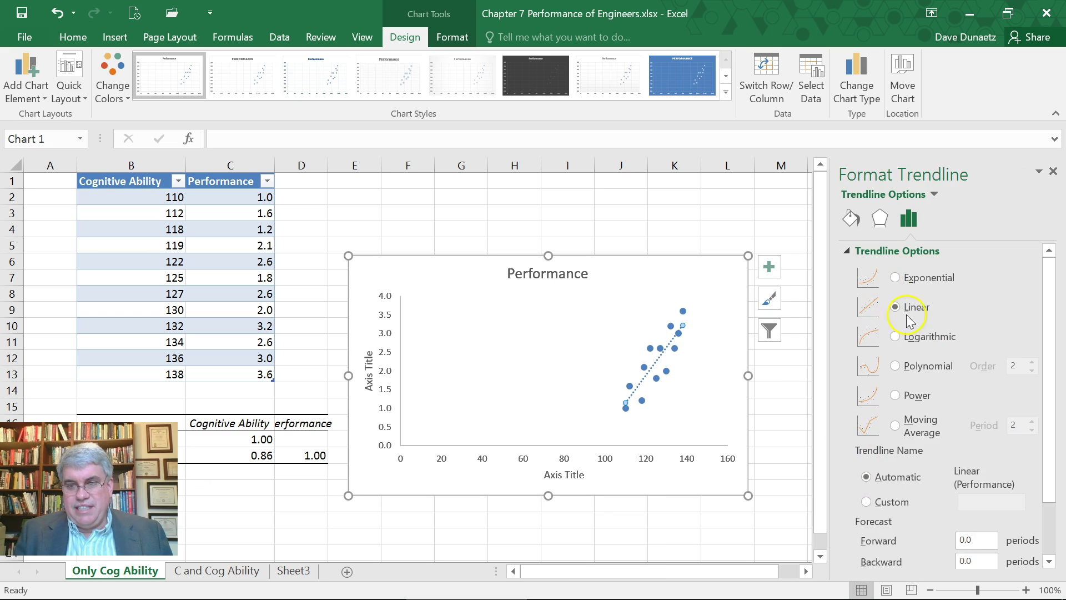
scroll(984, 395, "down", 3)
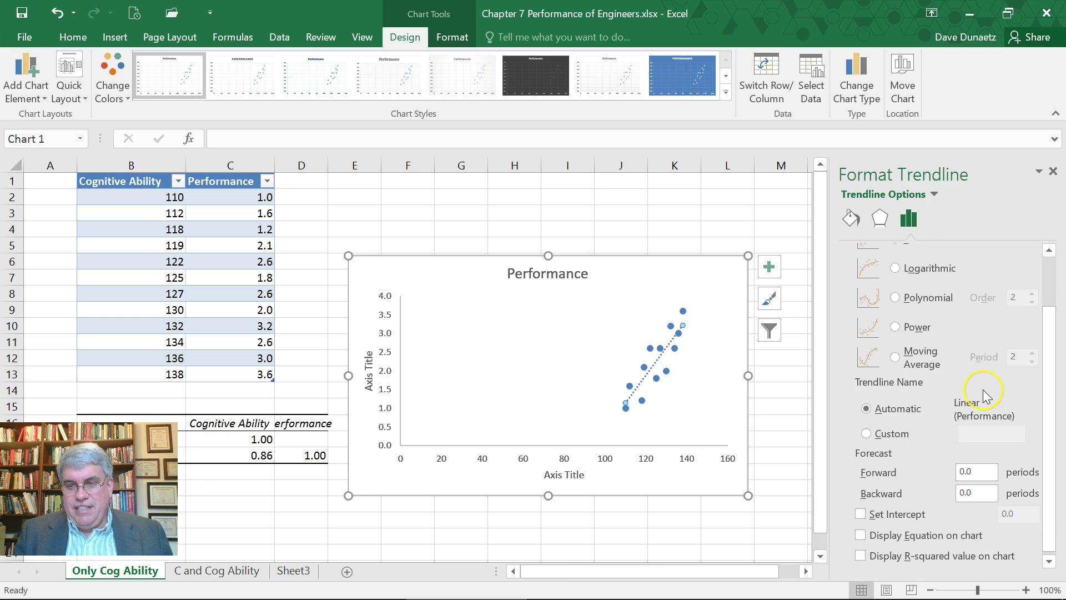
left_click(861, 537)
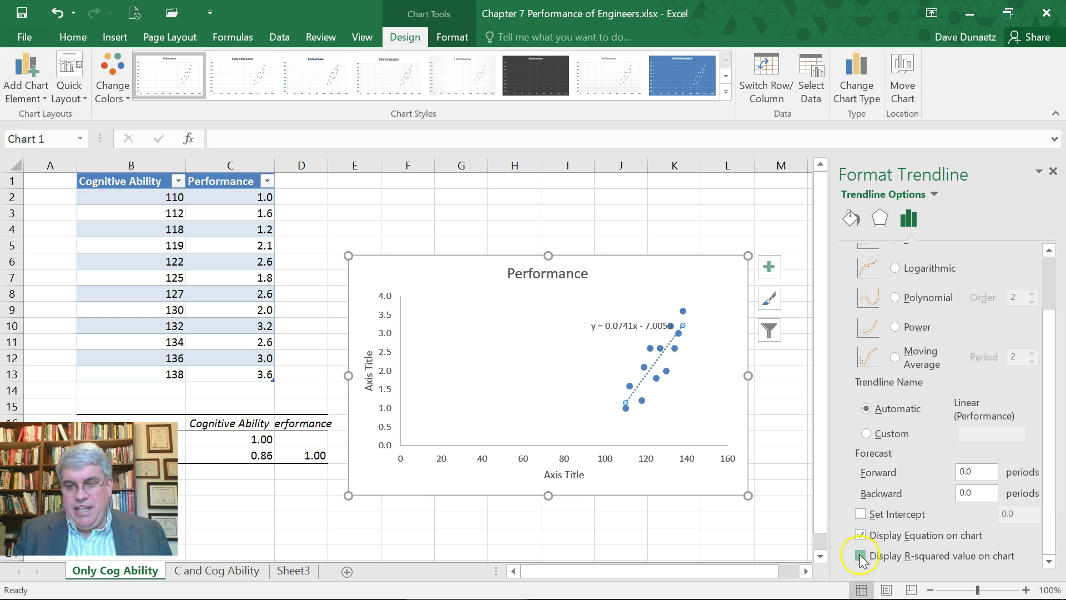
left_click(861, 556)
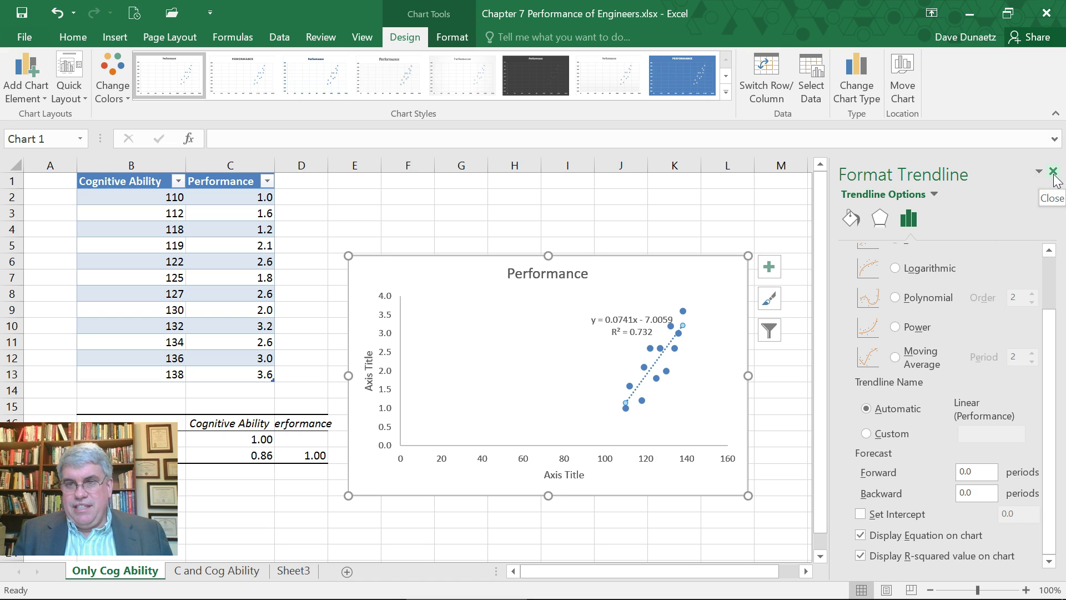
- Review the Format Trendline pane's Fill & Line, Effects and Trendline Options settings
left_click(880, 220)
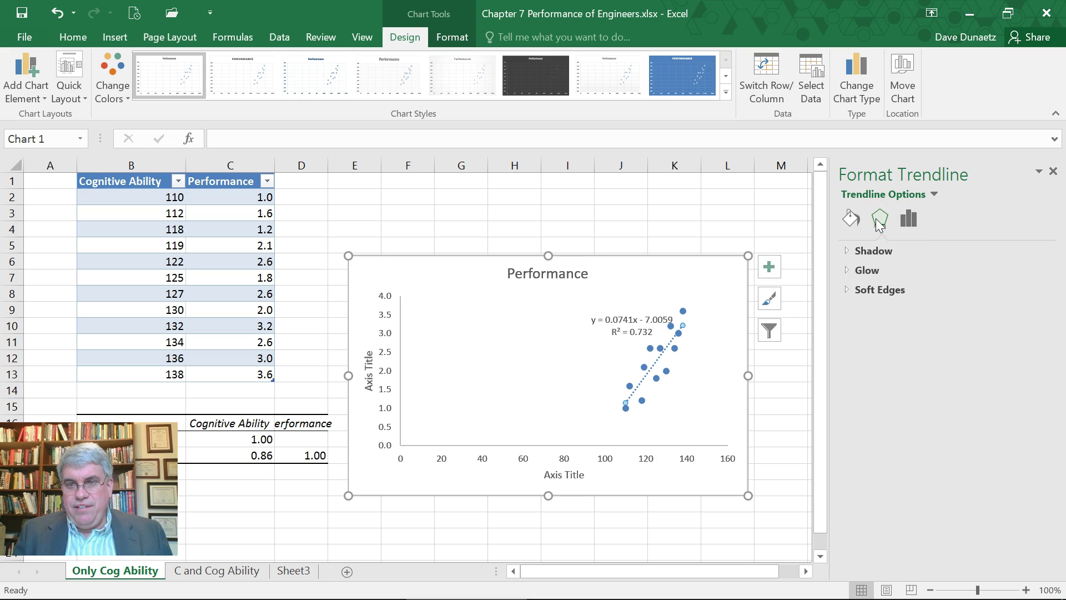
left_click(910, 221)
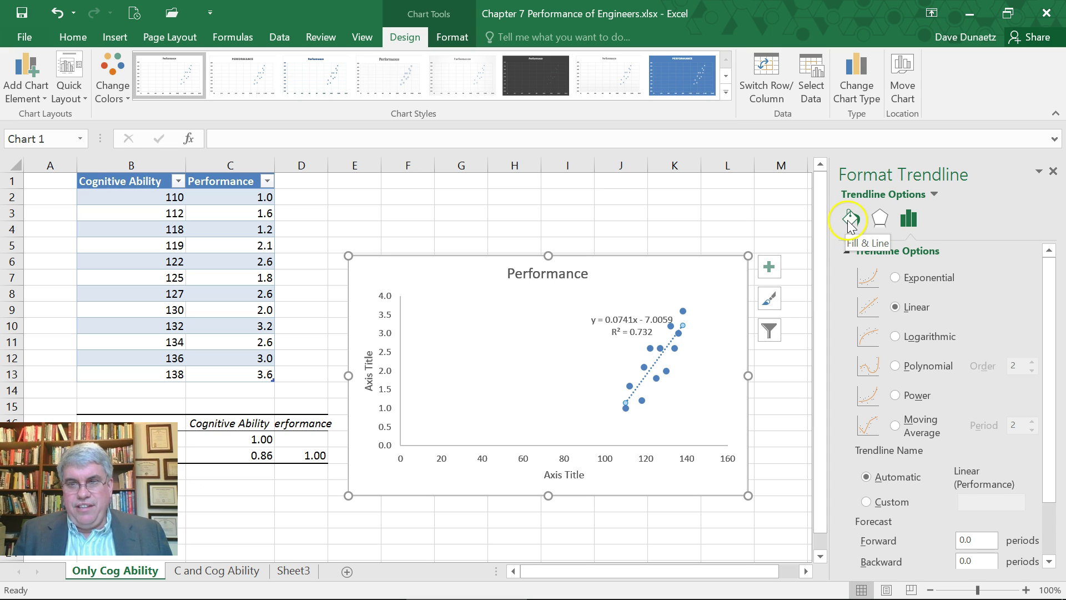
left_click(850, 220)
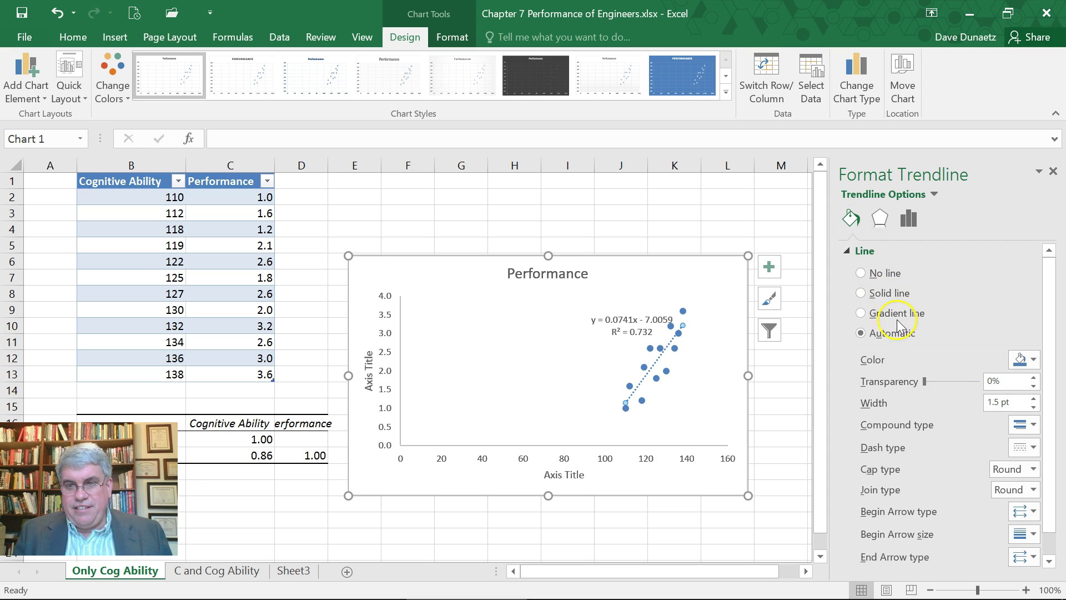
scroll(909, 366, "down", 1)
scroll(908, 361, "up", 1)
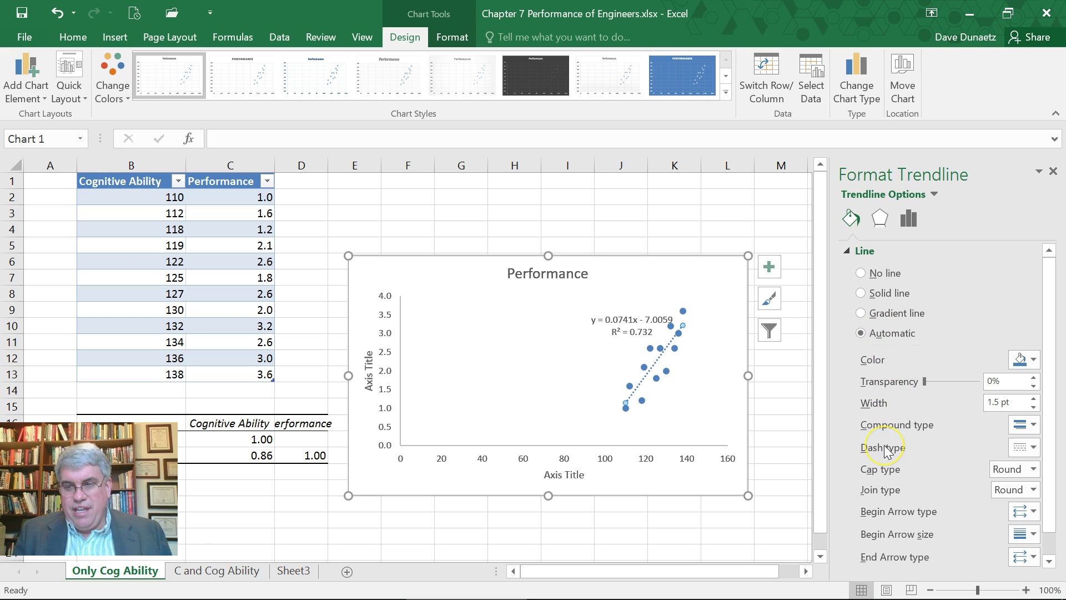
left_click(881, 225)
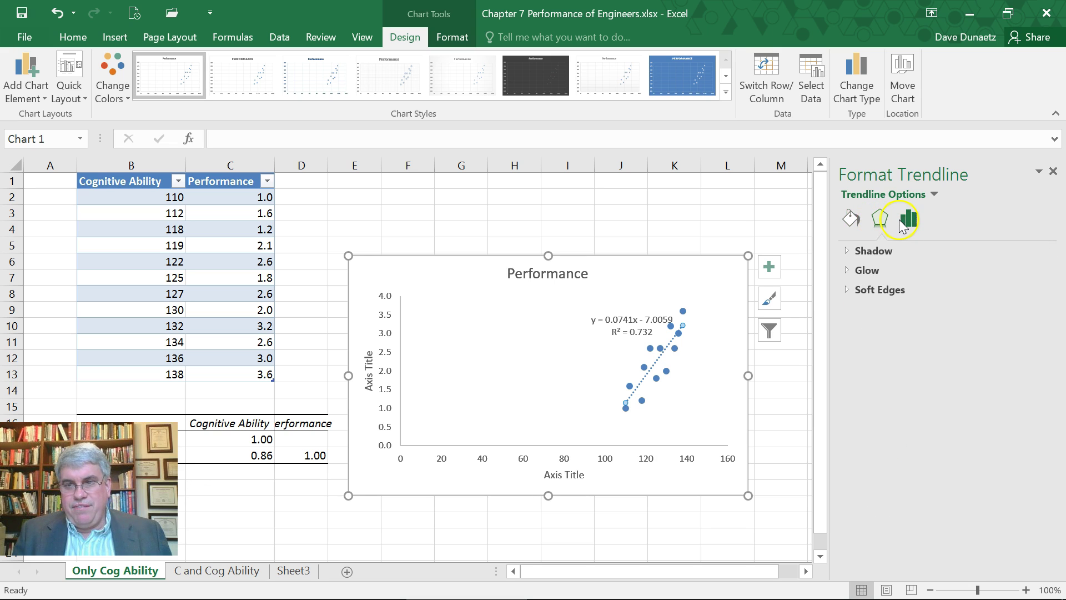
left_click(906, 222)
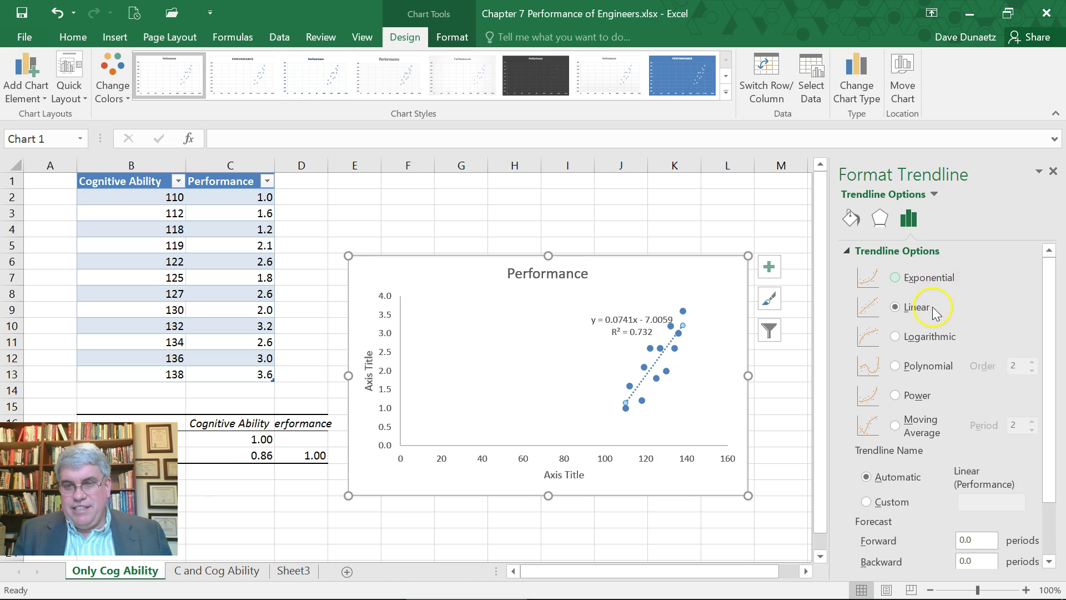
scroll(933, 312, "down", 3)
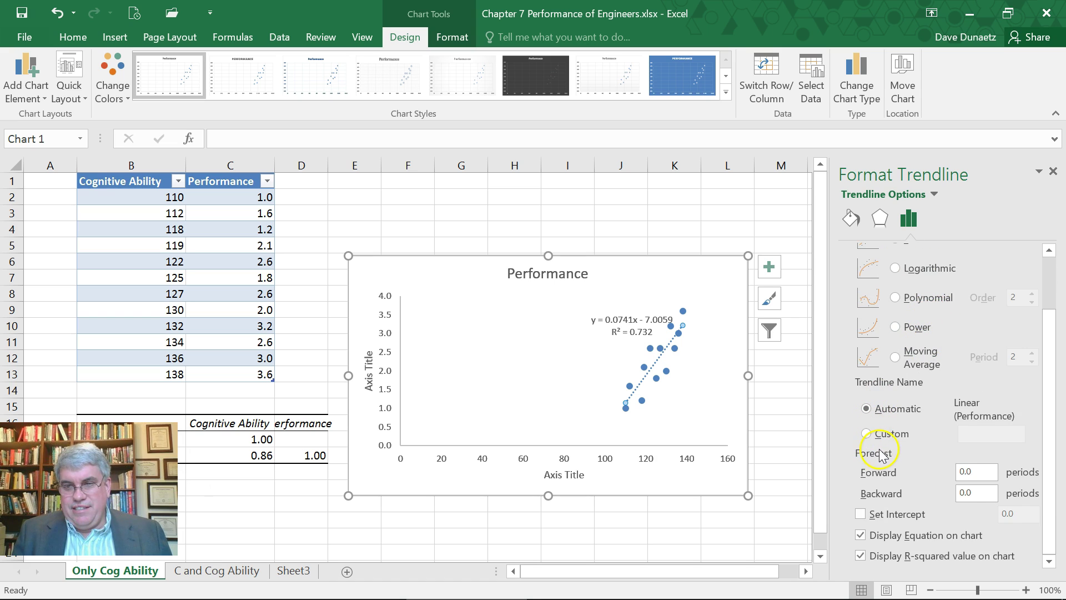
scroll(881, 446, "up", 2)
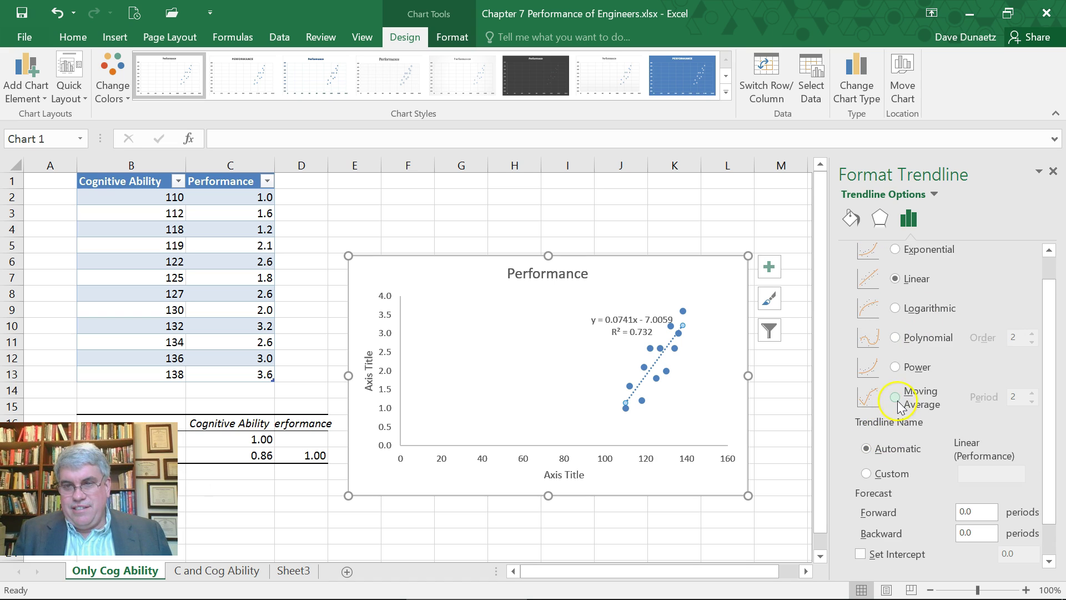
scroll(885, 441, "down", 2)
scroll(885, 439, "up", 3)
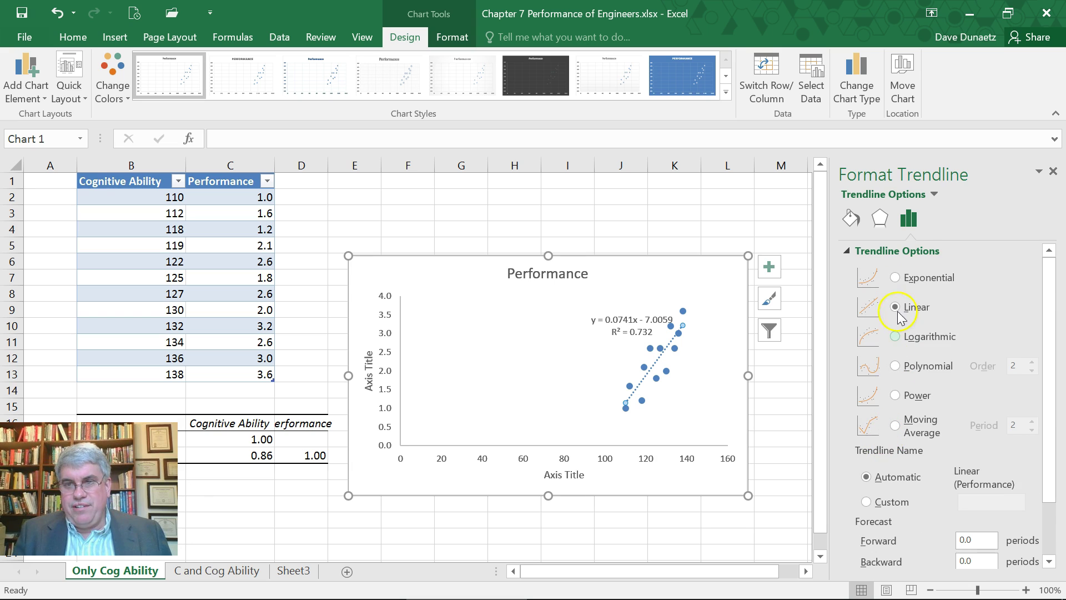
left_click(938, 195)
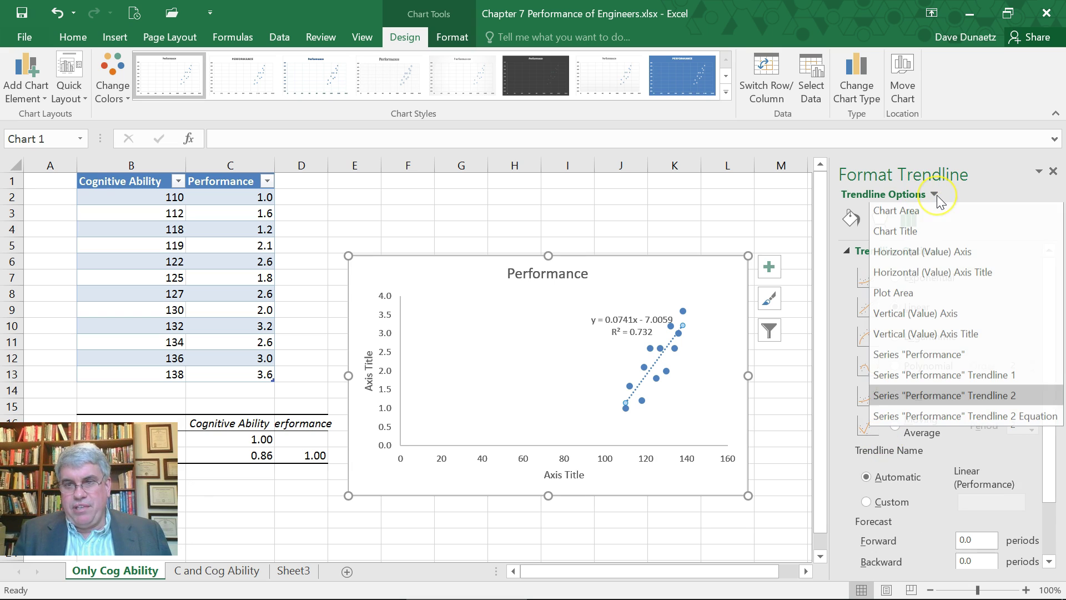
- Set the horizontal axis minimum bound to 100 so the axis spans 100 to 140
left_click(913, 256)
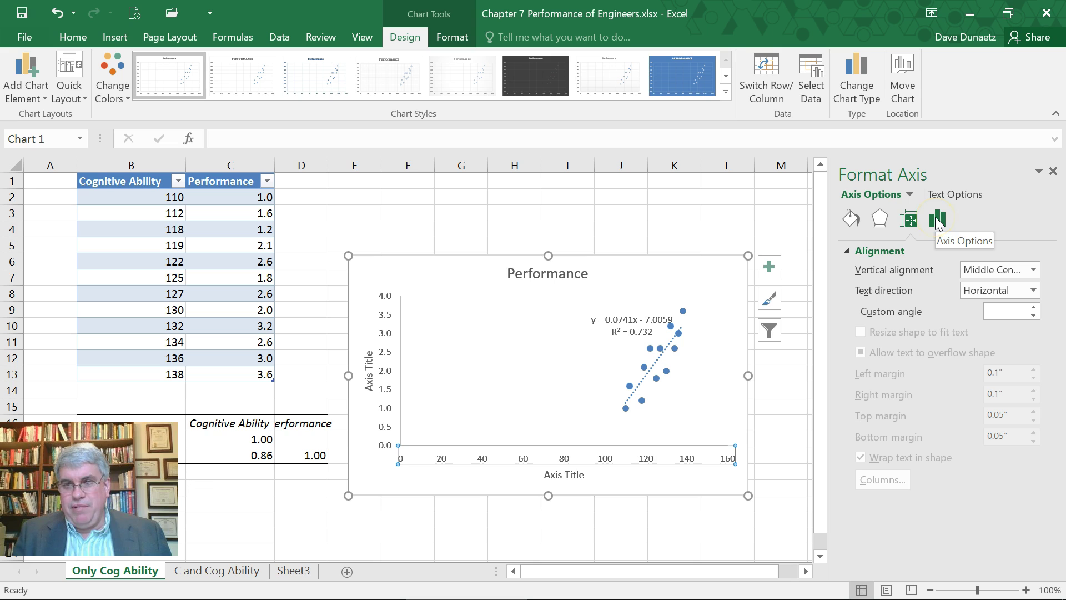
left_click(937, 220)
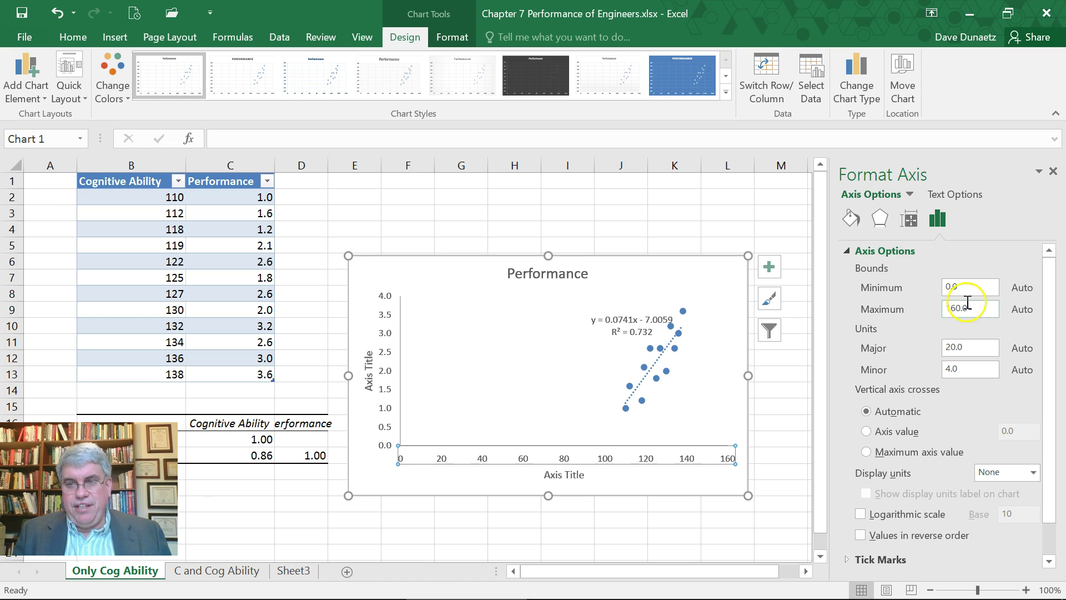
left_click(964, 287)
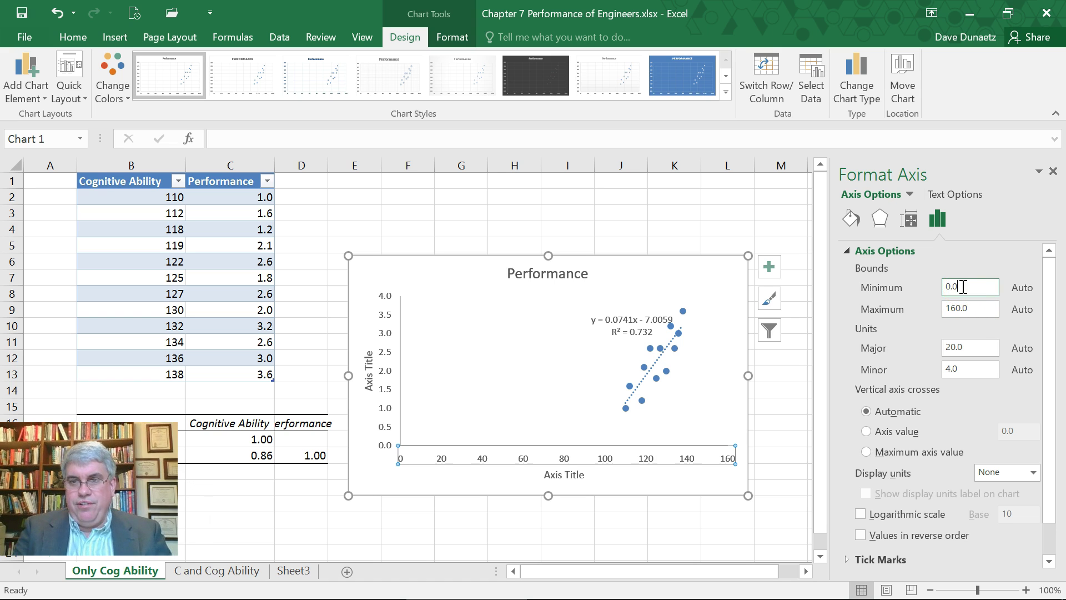
key("BackSpace")
key("BackSpace")
key("BackSpace")
type("100")
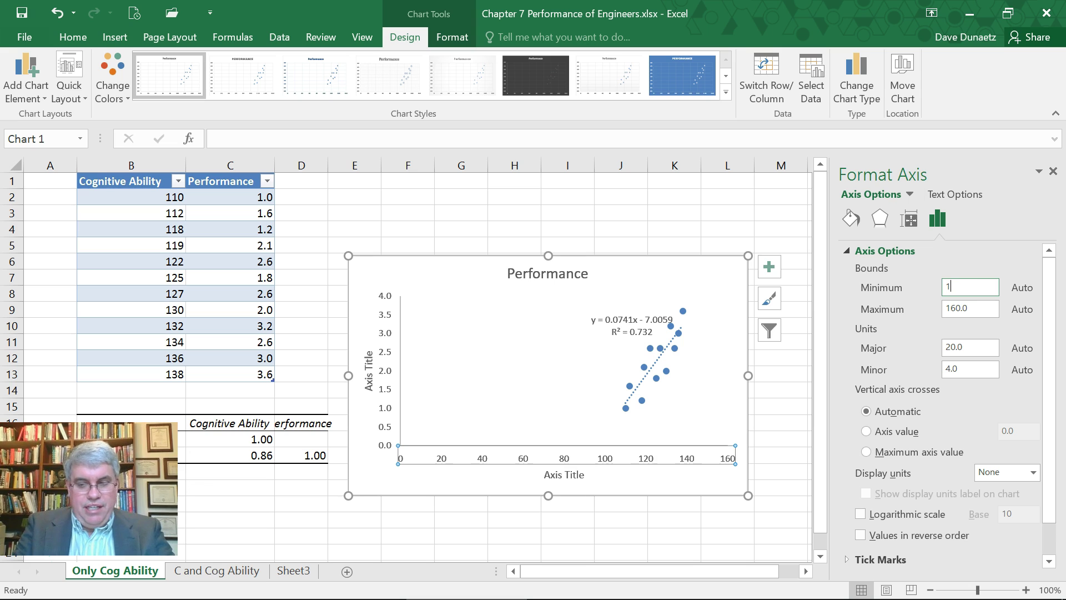
left_click(961, 309)
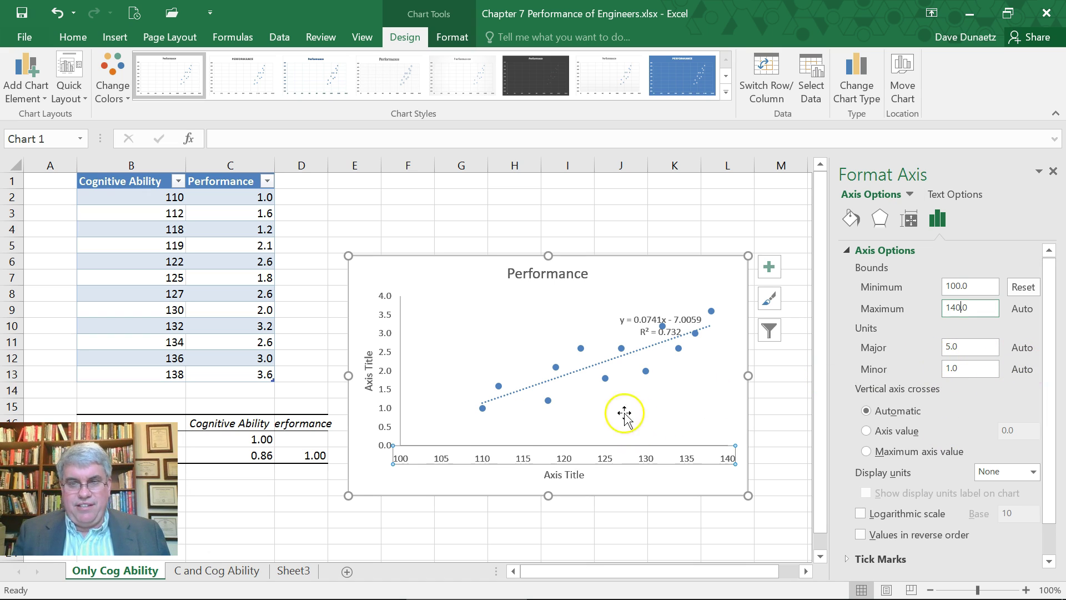
- Move the trendline equation label above the points and title the horizontal axis 'Cognitive Ability'
left_click(626, 317)
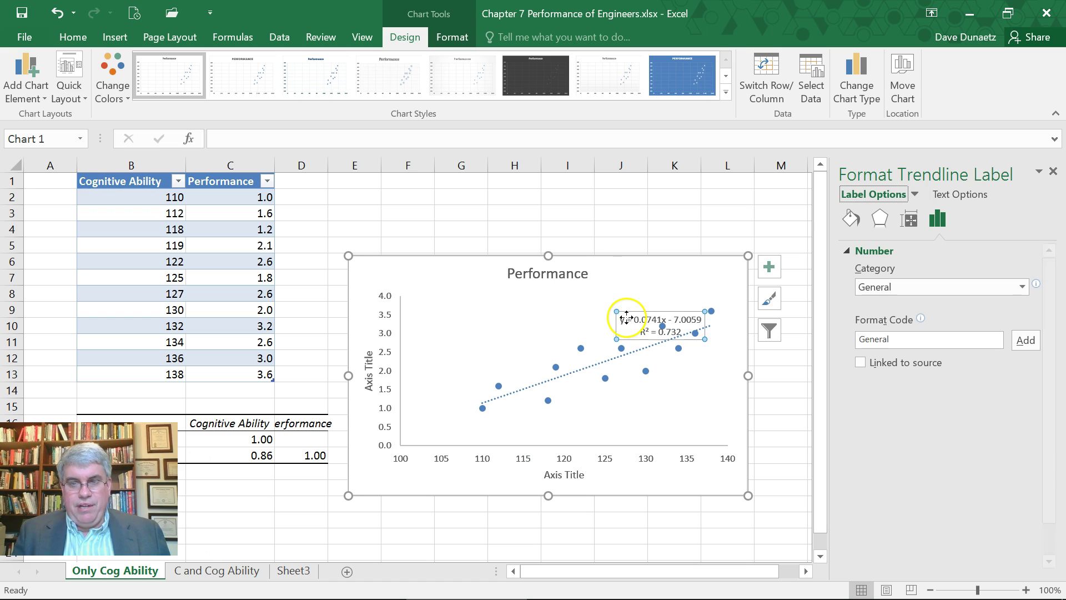
left_click_drag(633, 319, 557, 286)
key("Escape")
left_click(572, 477)
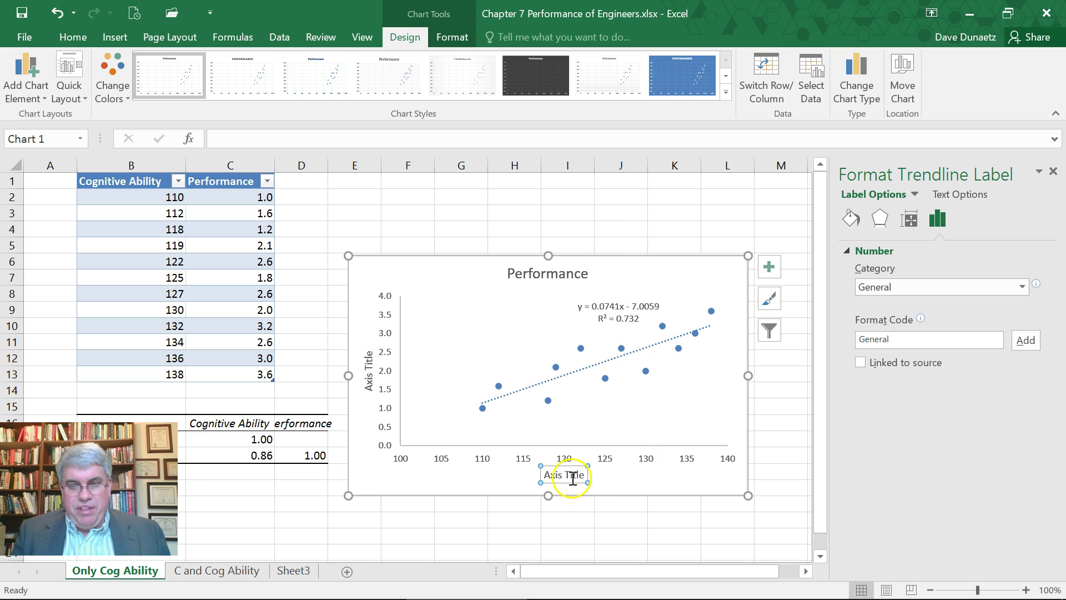
left_click(584, 475)
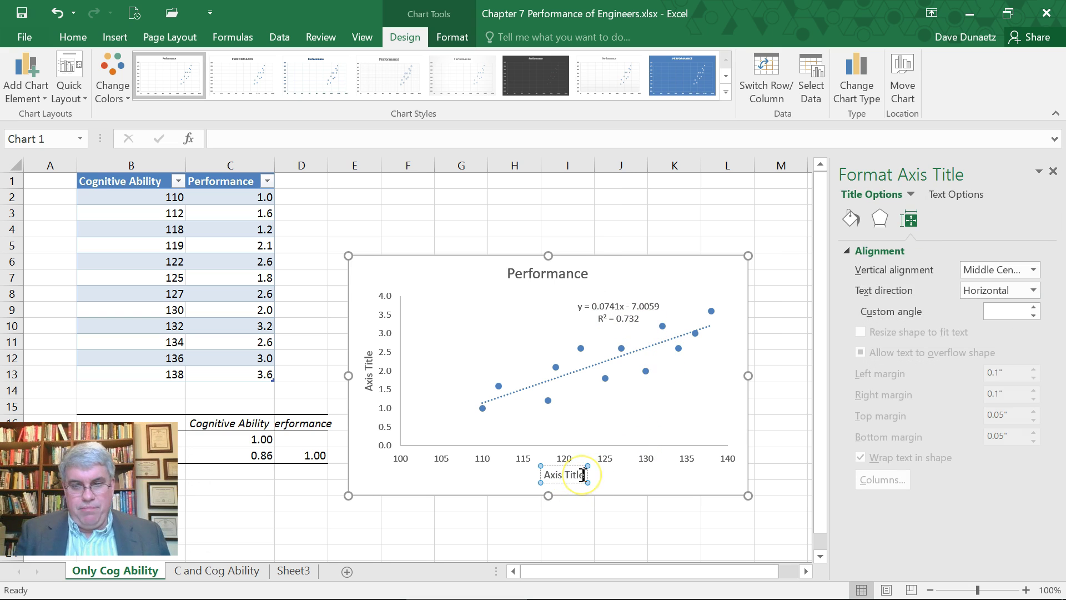
triple_click(583, 475)
key("Delete")
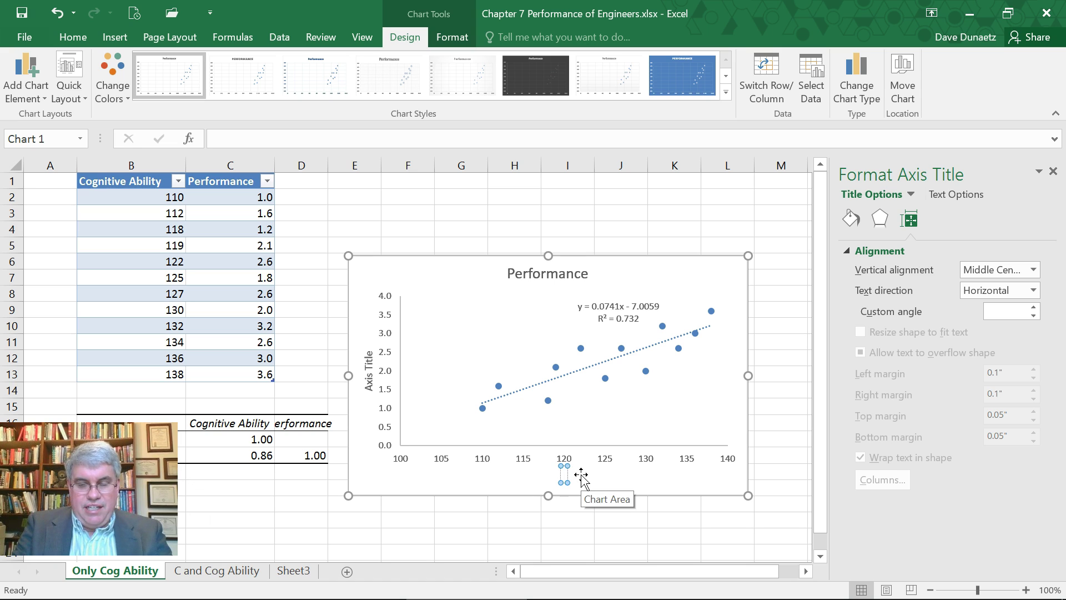
type("Cogn")
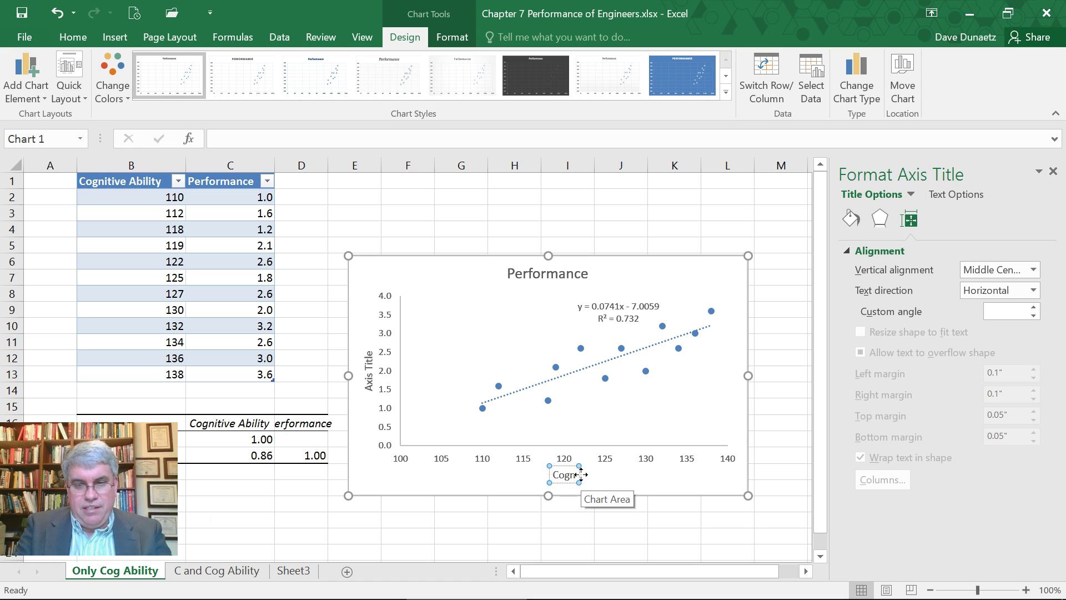
type("itive")
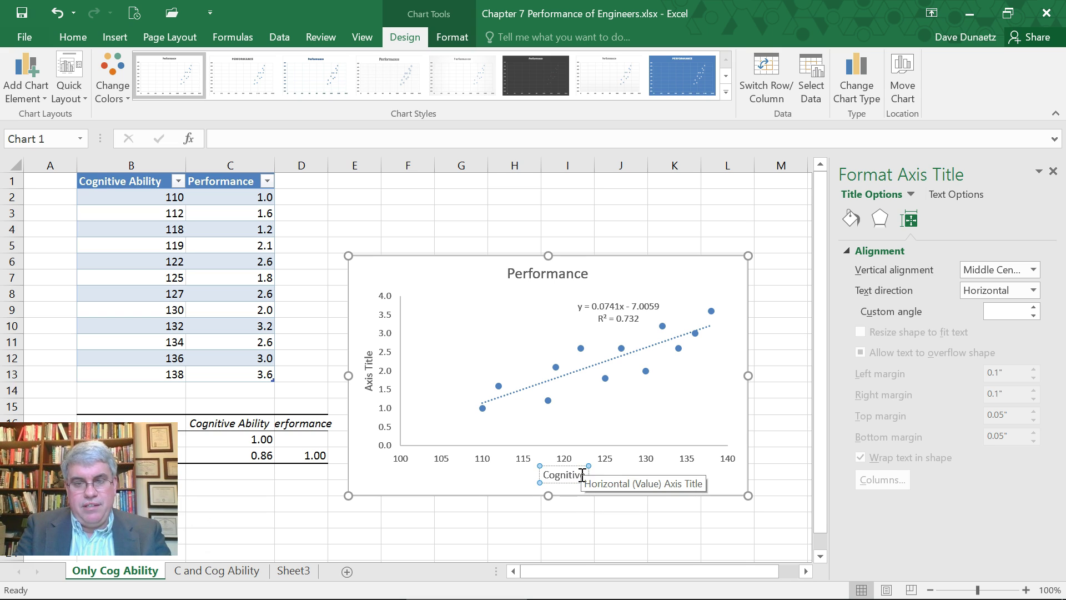
type(" Ability")
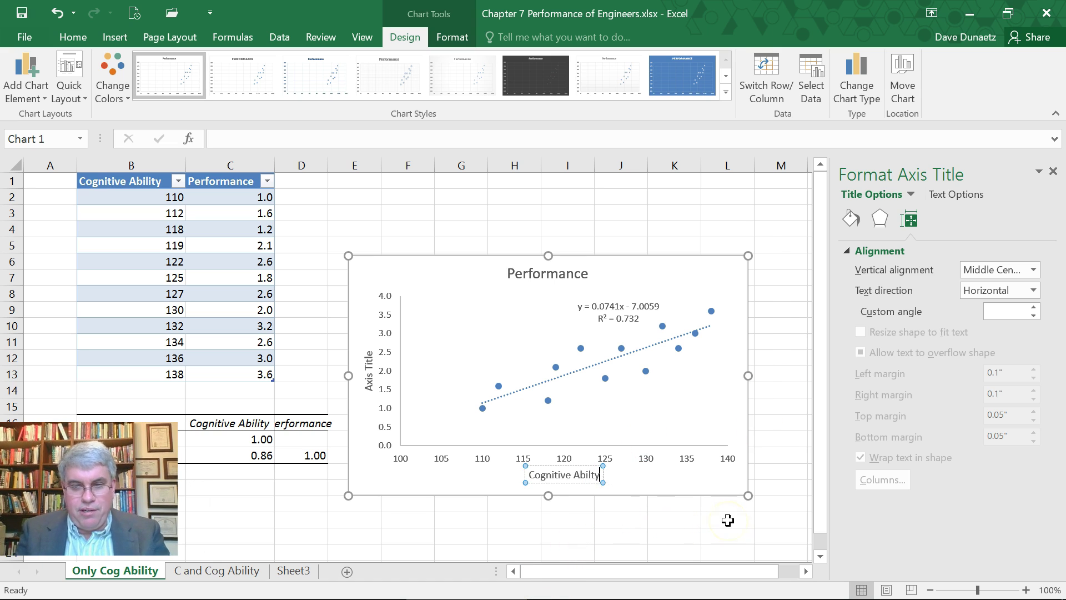
type("i")
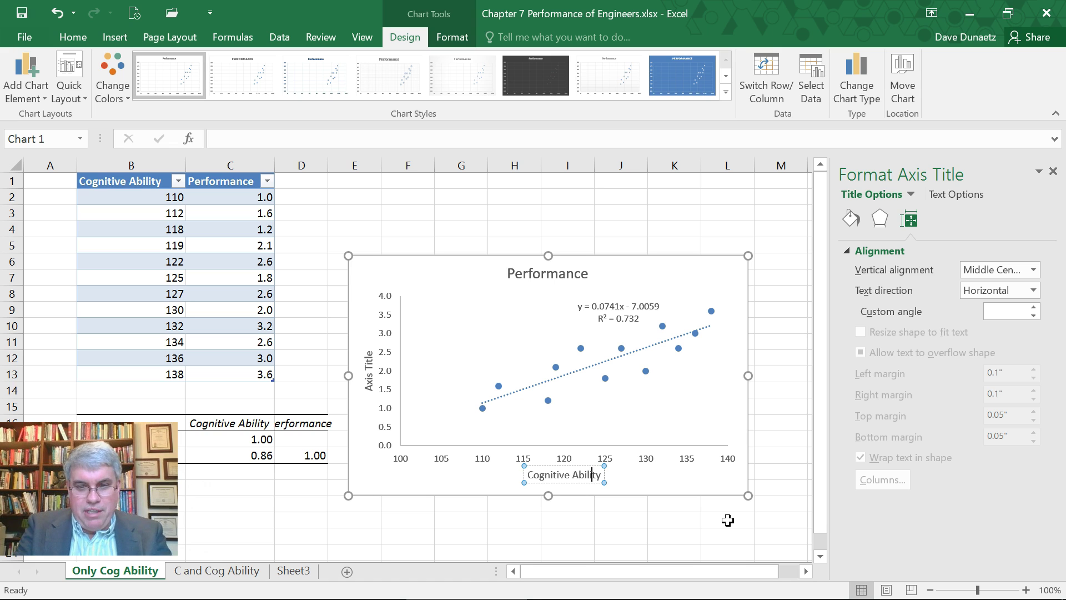
- Title the vertical axis 'Performance'
left_click(368, 371)
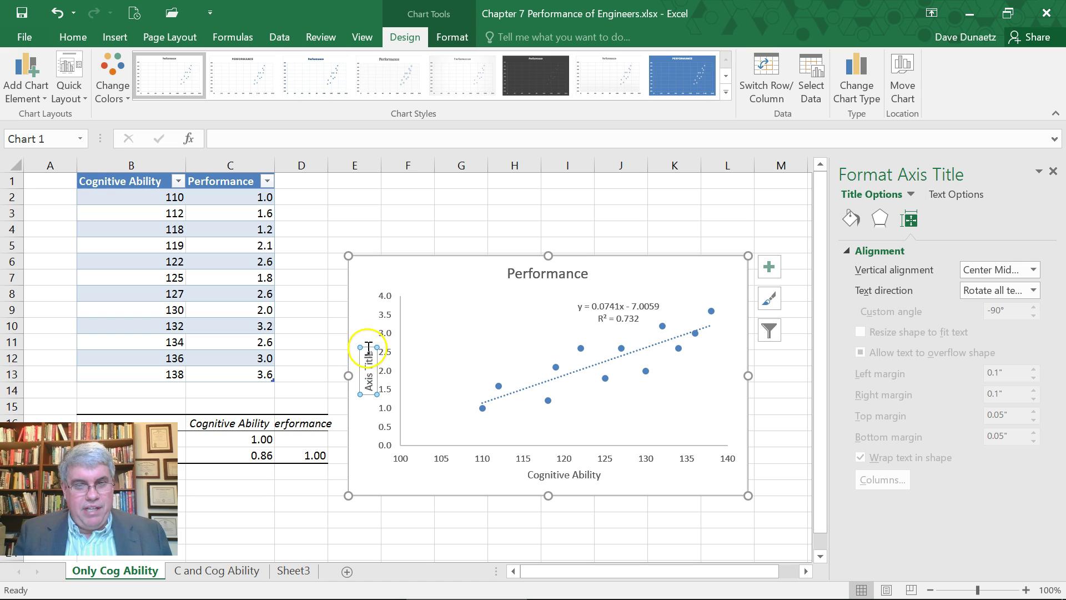
left_click(367, 358)
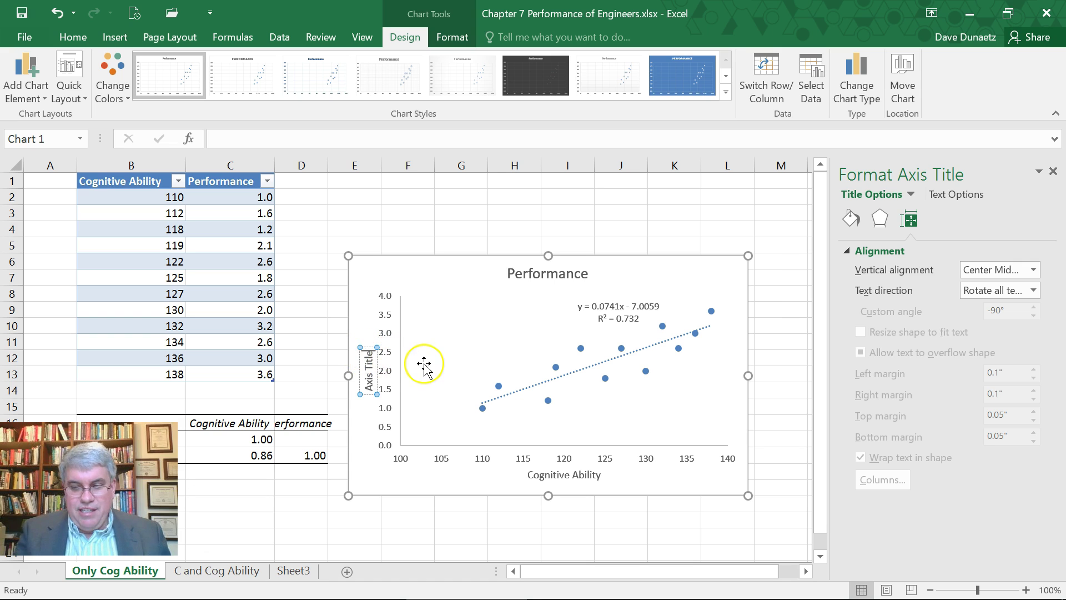
key("BackSpace")
key("BackSpace")
key("BackSpace")
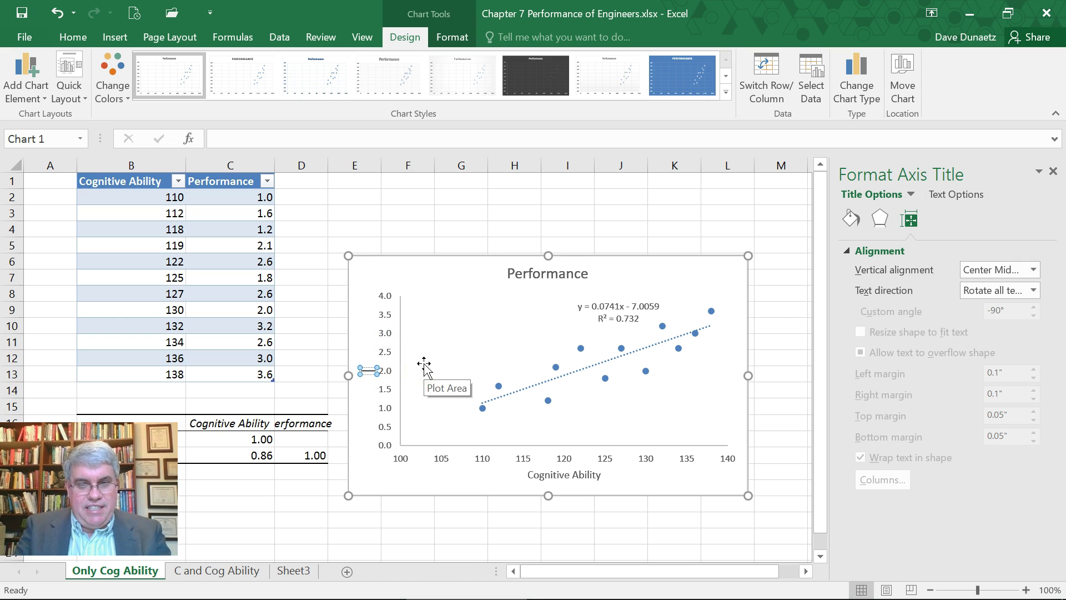
type("Per")
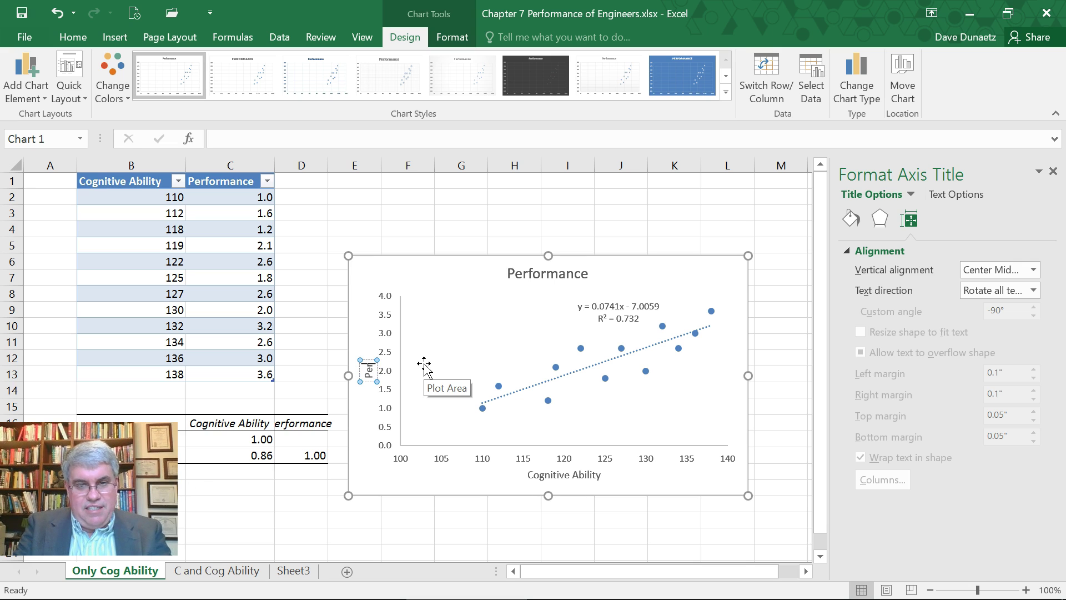
type("formance")
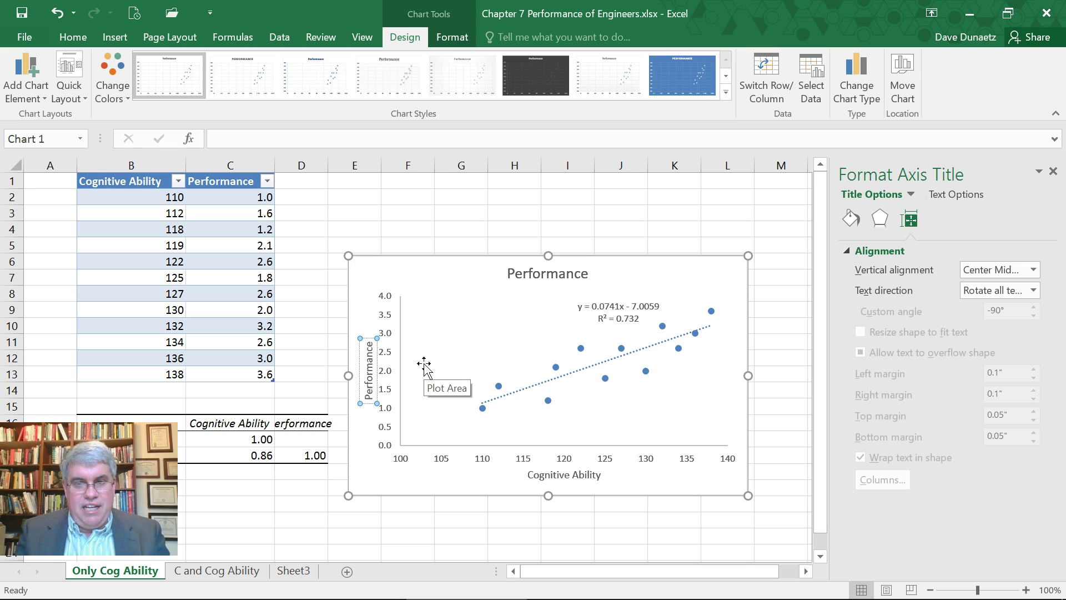
left_click(513, 345)
- Retitle the chart 'Performance Ratings of Engineers'
left_click(583, 272)
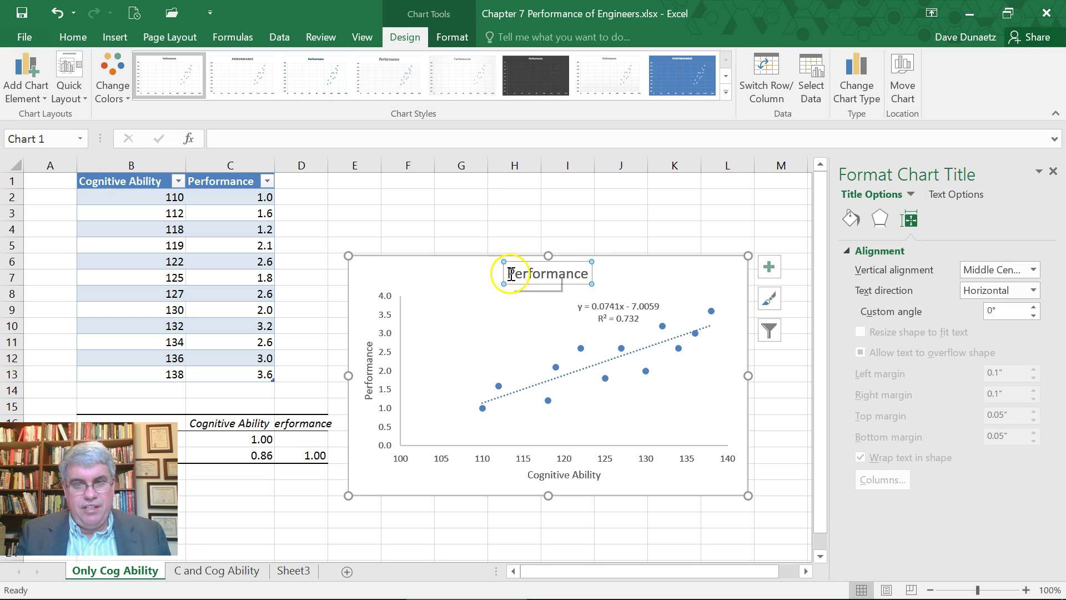
left_click(590, 275)
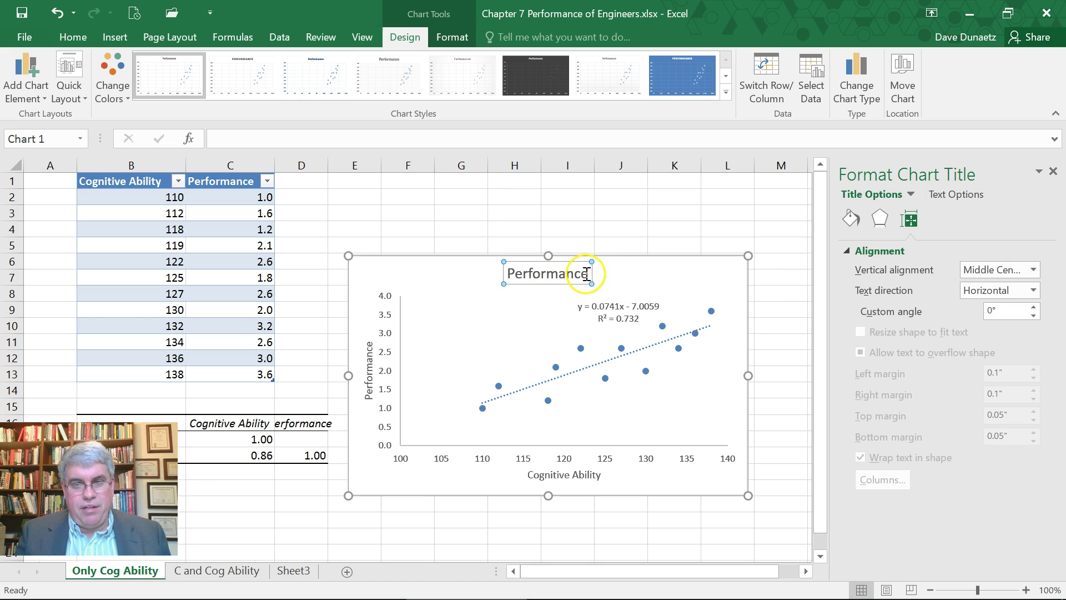
type("Rat")
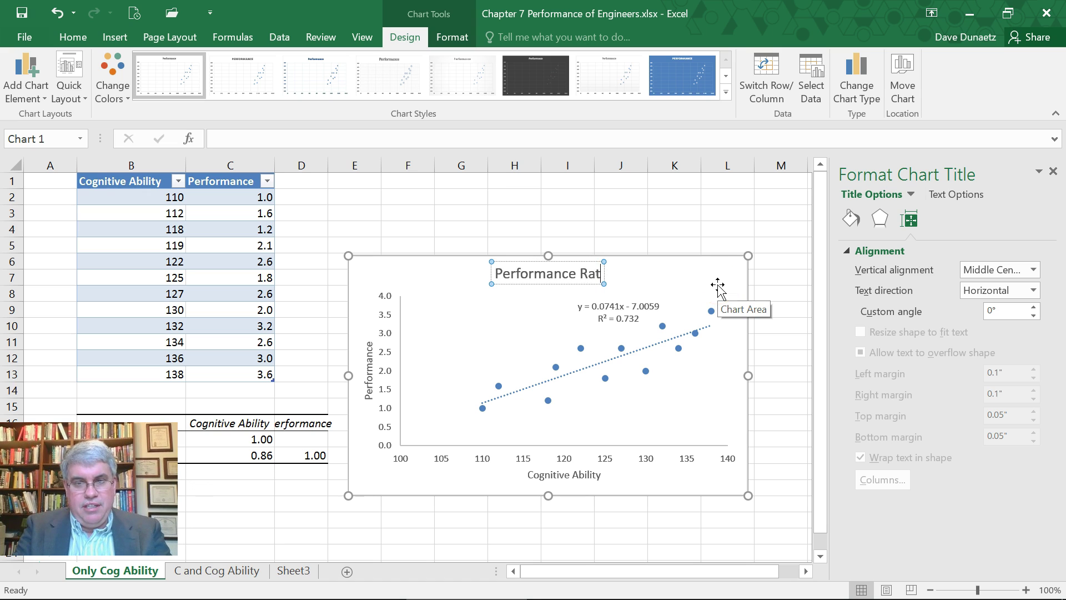
type("ings of En")
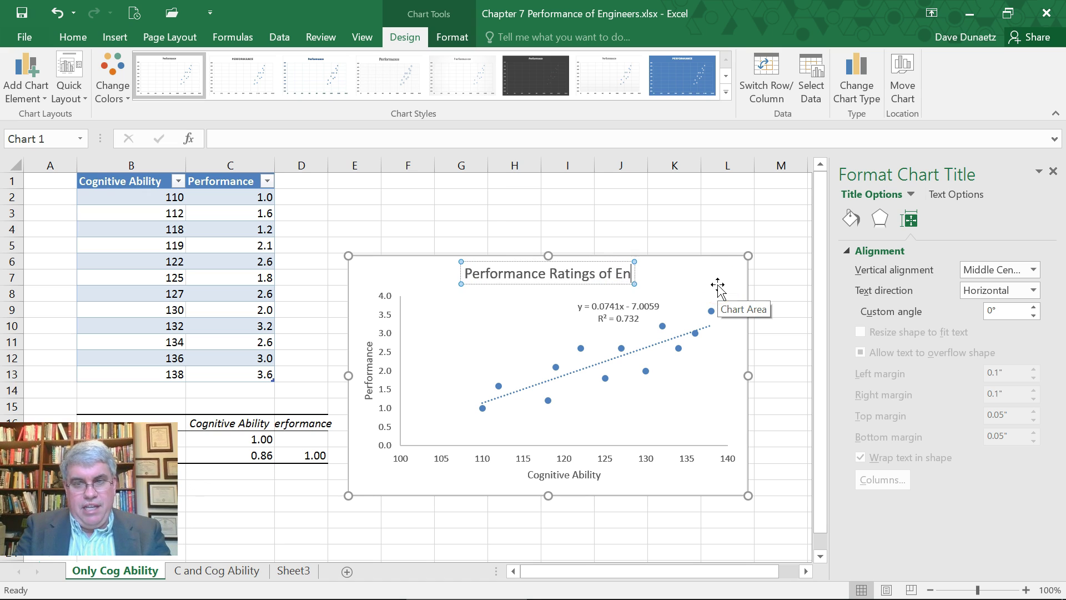
type("gineers")
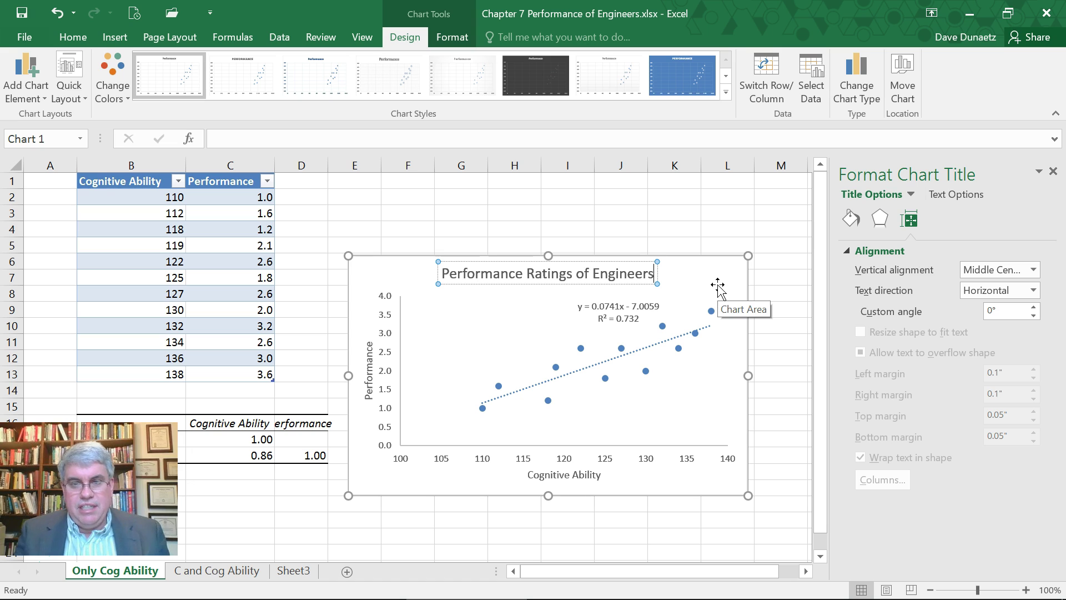
left_click(485, 326)
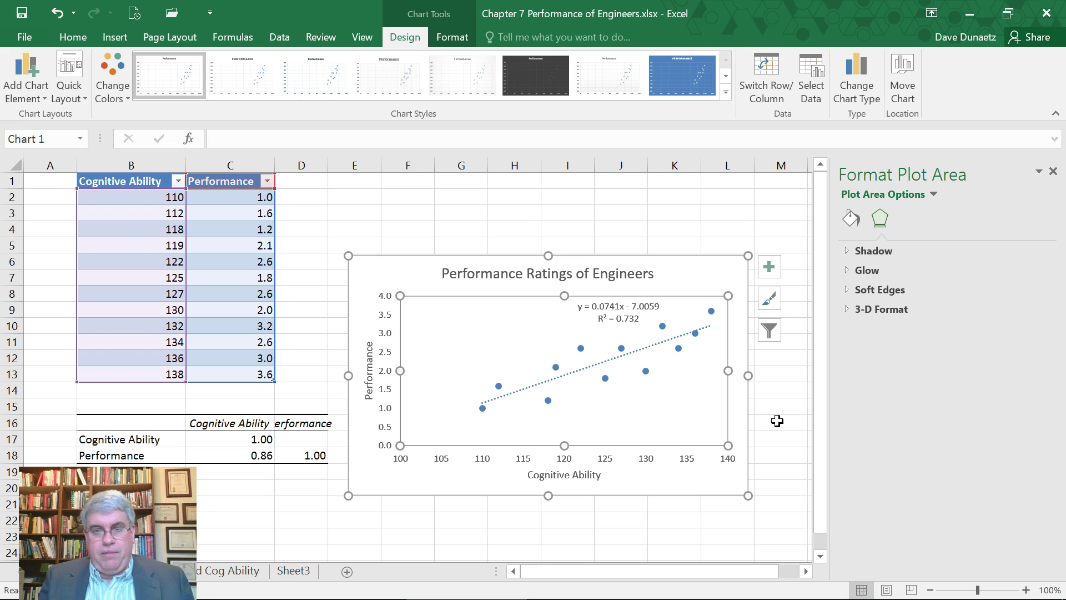
- Deselect the finished Performance Ratings of Engineers chart by clicking an empty cell
left_click(777, 421)
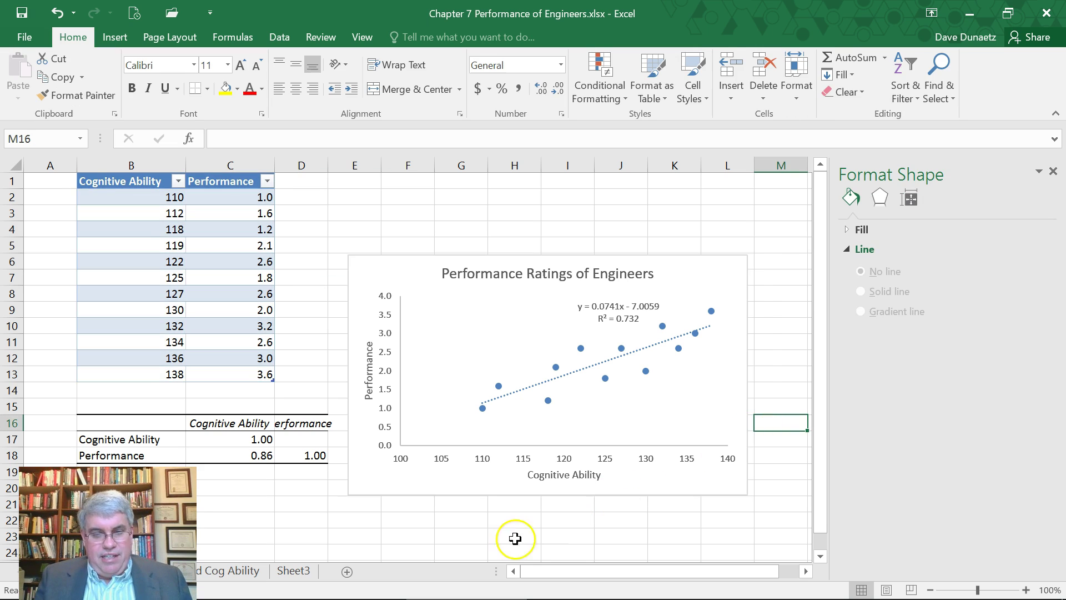
- In PowerPoint, present slide 21, 'What does this equation mean?', from the current slide
left_click(347, 589)
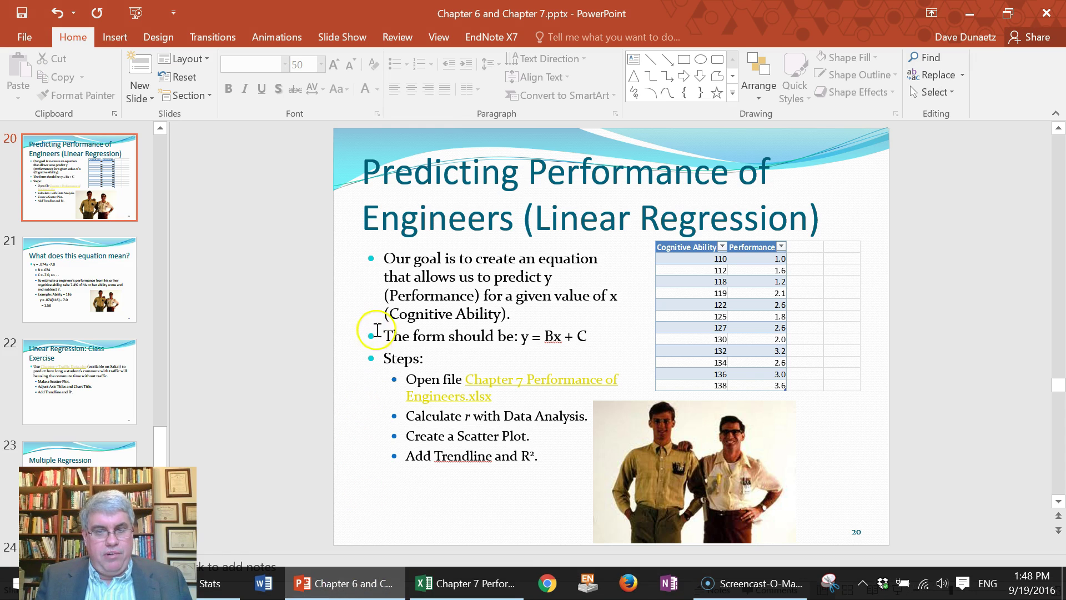
left_click(72, 262)
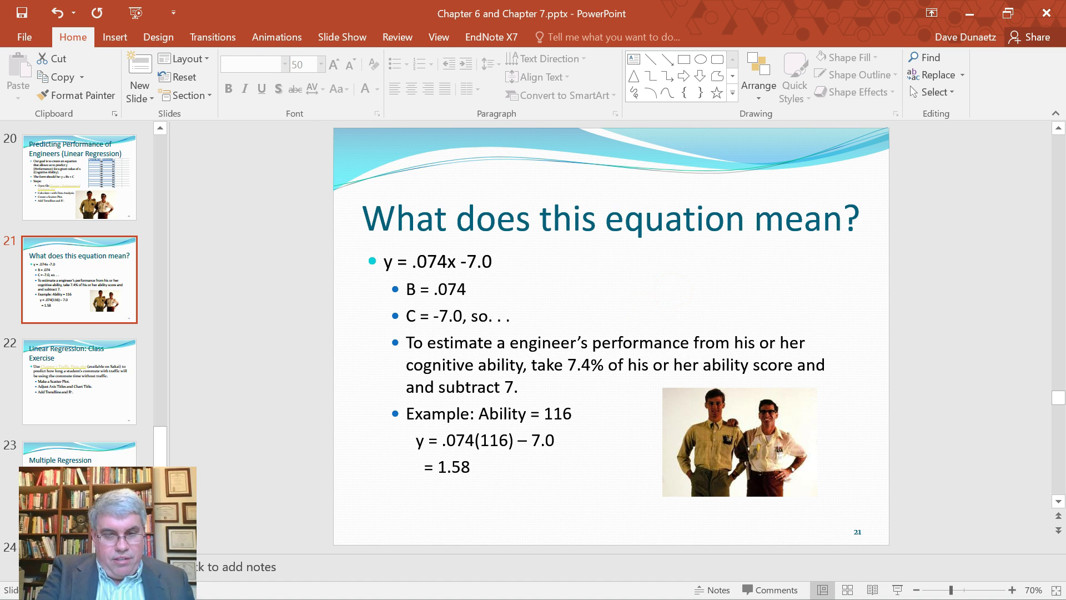
key("shift+F5")
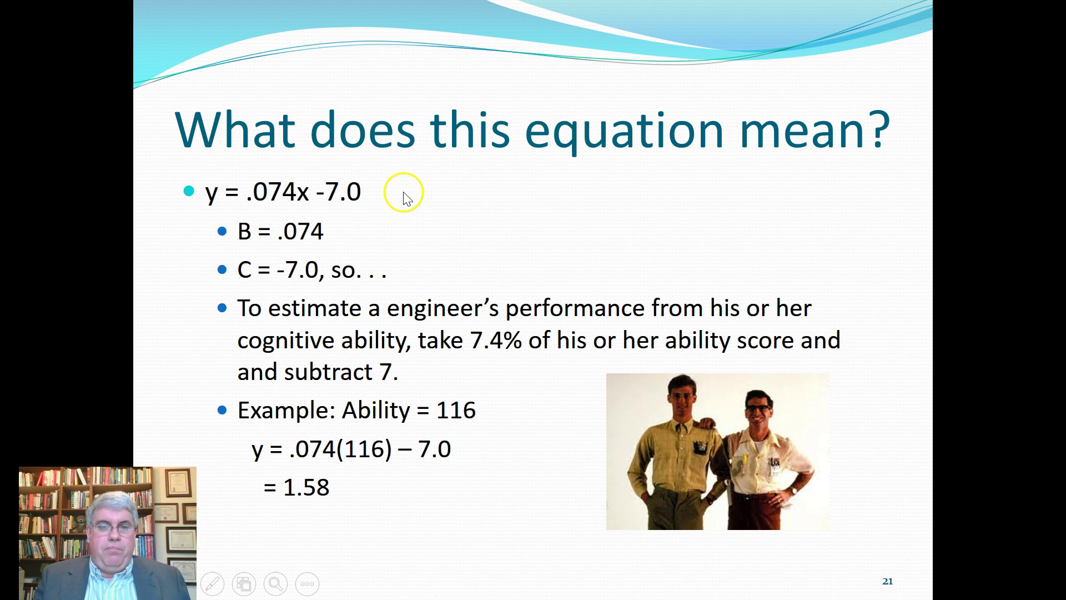